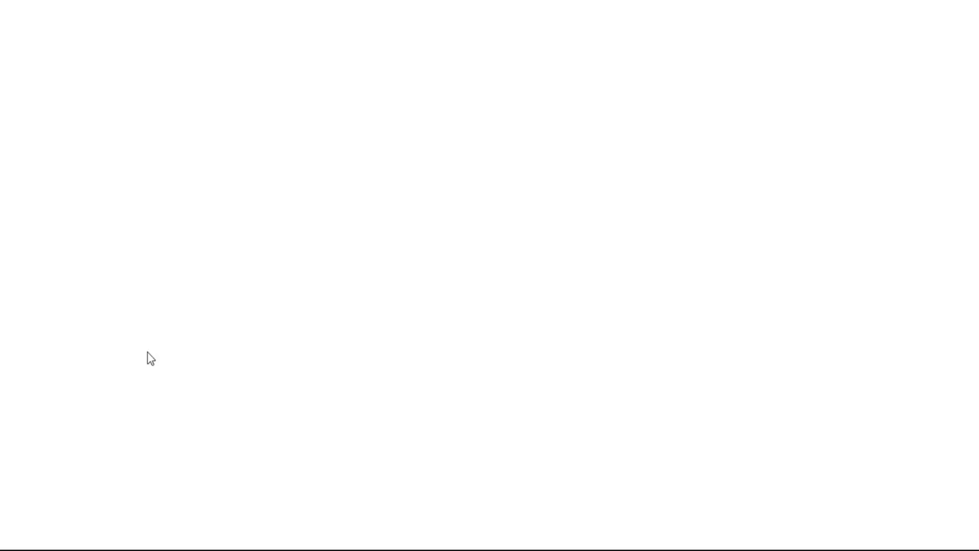
- Open the SoFIFA player database and search for players with Real Face set to Yes
left_click(719, 65)
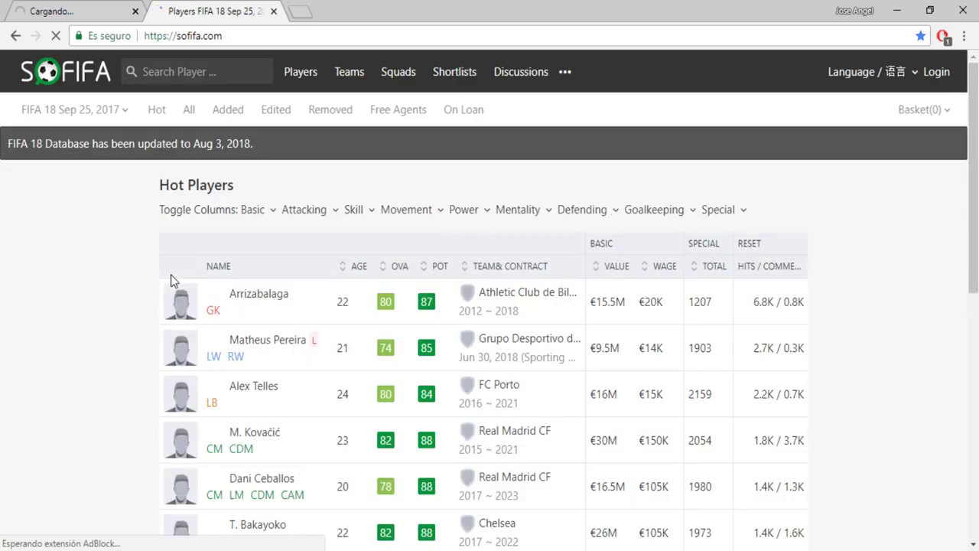
left_click_drag(973, 100, 974, 325)
left_click(148, 302)
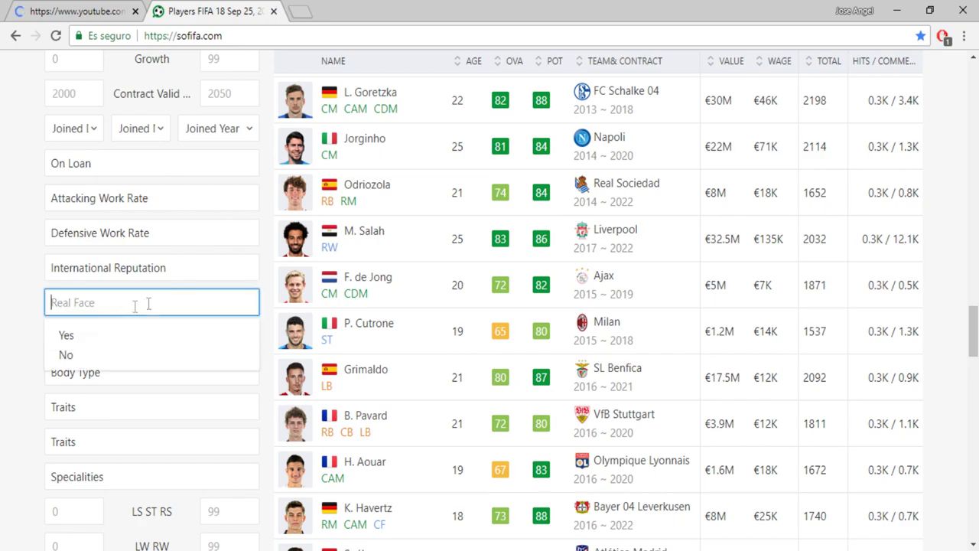
left_click(65, 335)
left_click_drag(974, 329, 974, 92)
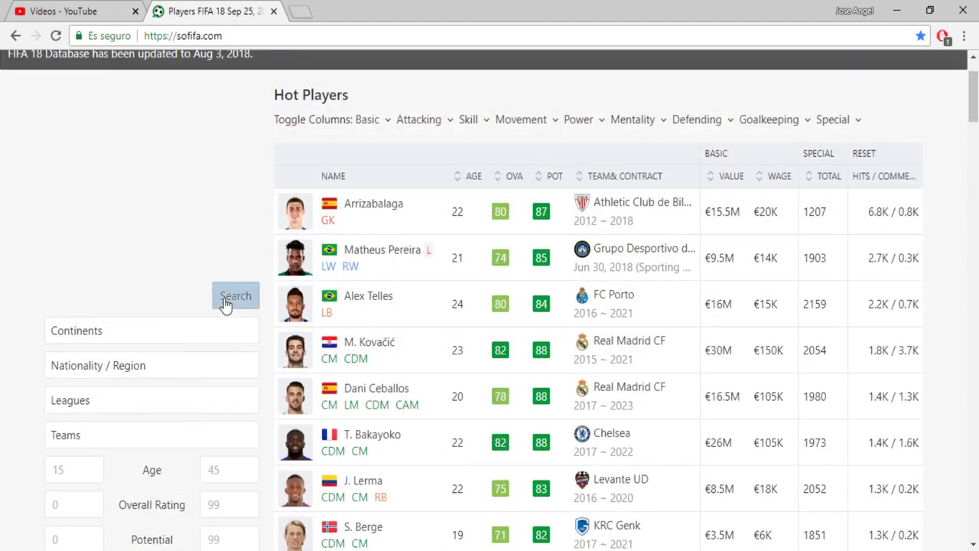
left_click(225, 302)
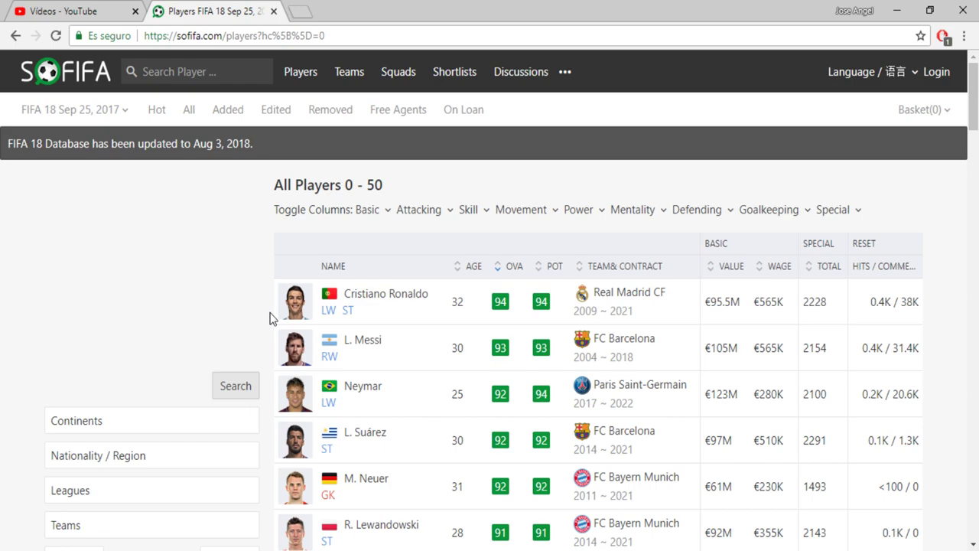
- Look over the search results and sort the players by overall rating in ascending order
left_click_drag(972, 122, 940, 110)
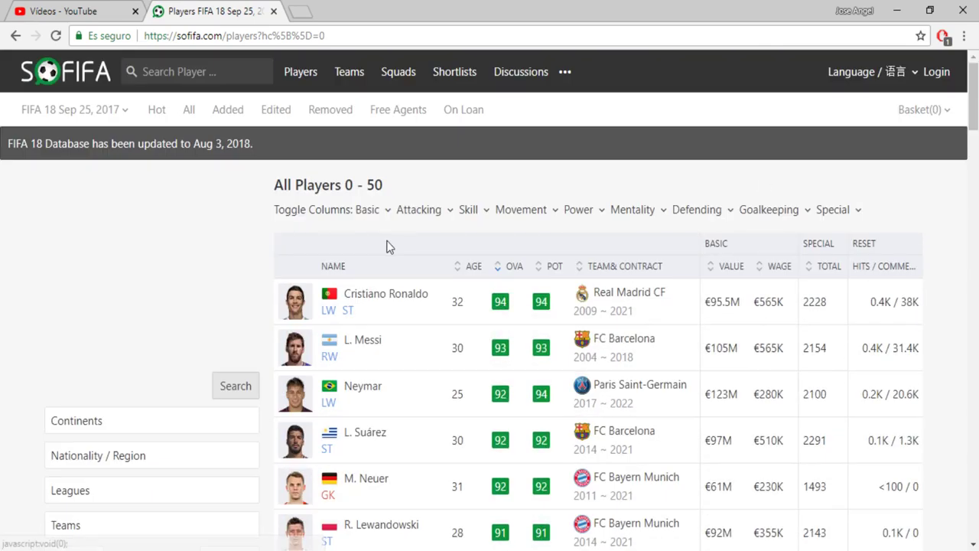
left_click(506, 265)
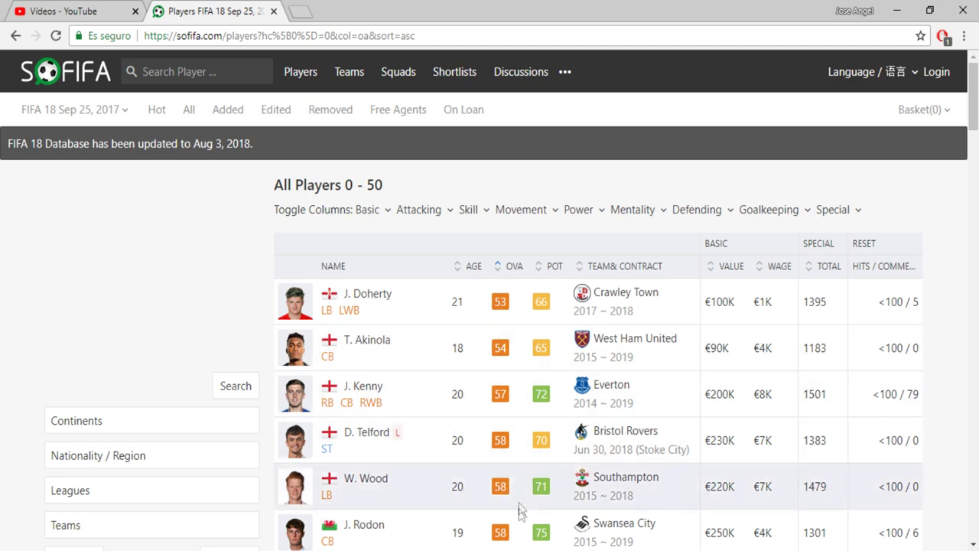
- Switch to the Potenciales MC workbook in Excel
mouse_move(475, 547)
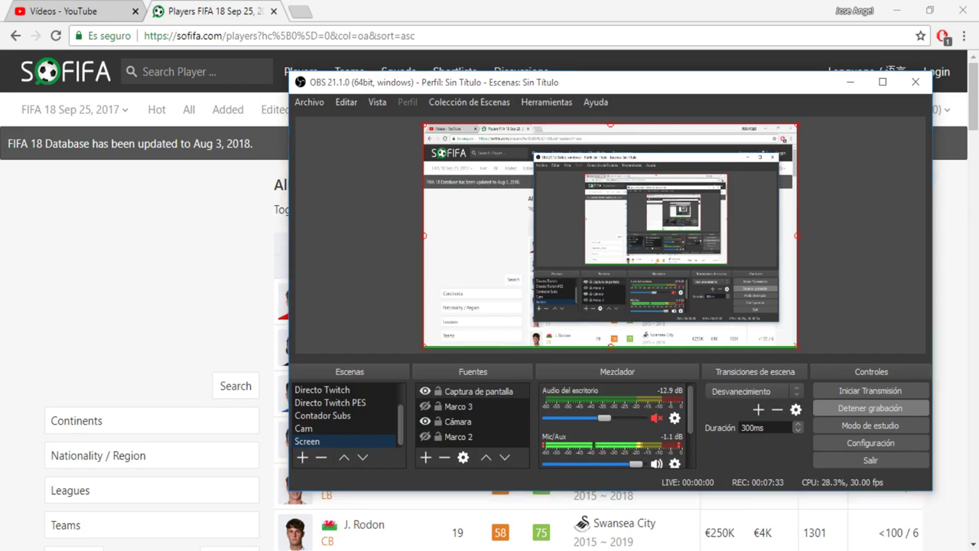
left_click(440, 514)
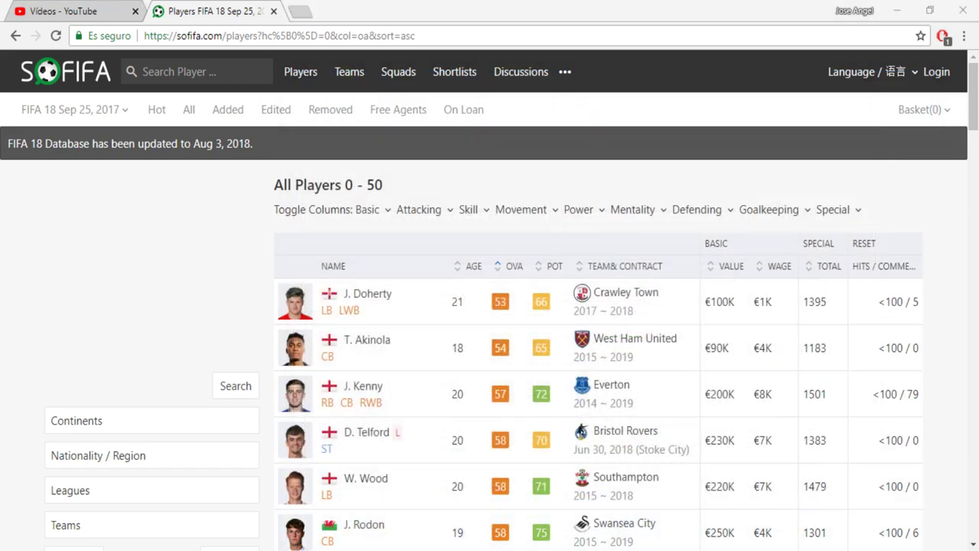
mouse_move(474, 548)
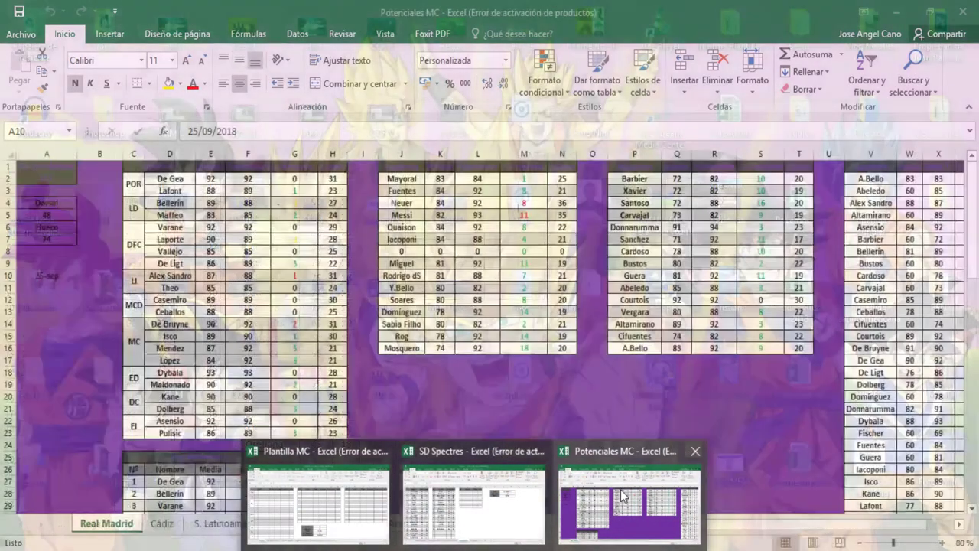
left_click(620, 490)
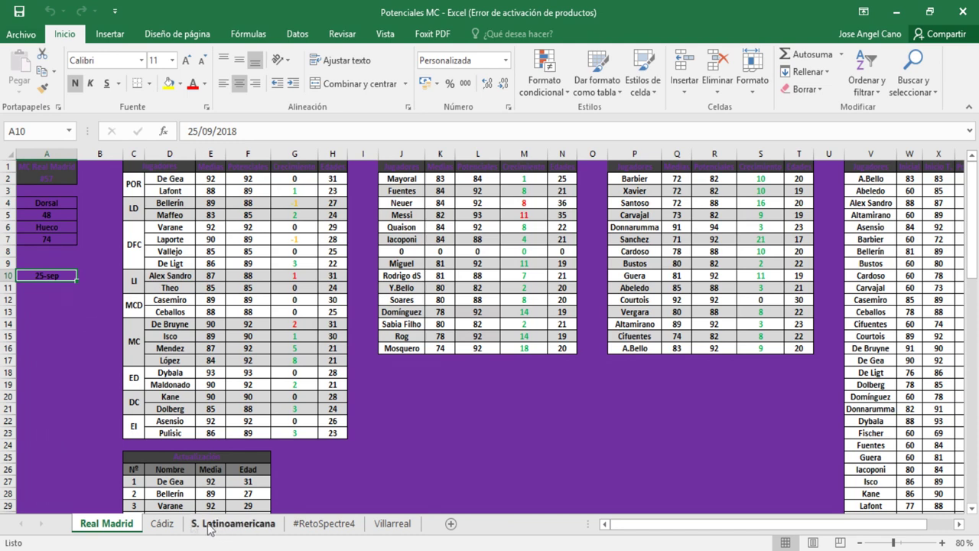
- Examine the Nombre entries of the Actualización table on the Real Madrid sheet, down to player number 26
left_click(173, 494)
key("Up")
key("Tab")
key("Return")
key("Down")
key("Down")
key("Down")
key("Down")
key("Down")
key("Down")
key("Down")
key("Down")
key("Down")
key("Down")
key("Down")
key("Down")
key("Down")
key("Down")
key("Down")
key("Down")
key("Down")
key("Down")
key("Down")
key("Down")
key("Down")
key("Down")
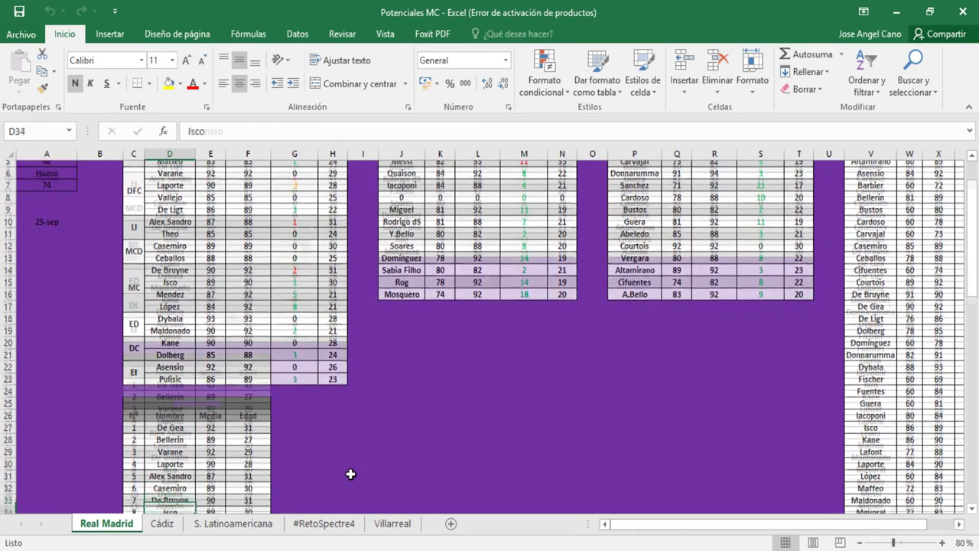
key("Down")
key("Down")
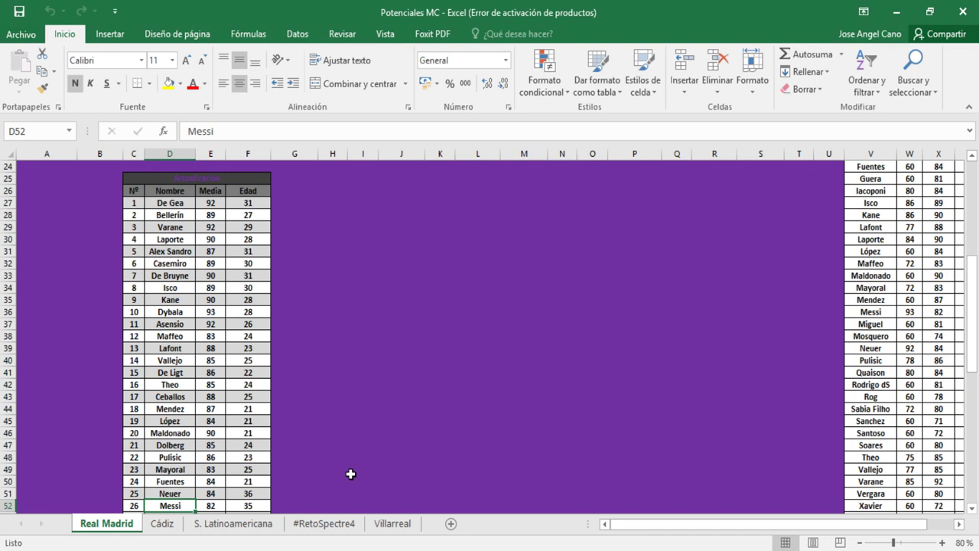
- Review the Media and Edad columns for the first players in the Actualización table
key("Up")
key("Up")
key("Up")
key("Up")
key("Up")
key("Up")
key("Up")
key("Up")
key("Up")
key("Up")
key("Up")
key("Up")
key("Up")
key("Up")
key("Up")
key("Right")
key("Right")
key("Up")
key("Up")
key("Up")
key("Left")
key("ctrl+c")
key("Up")
key("Up")
key("Up")
key("Up")
key("Up")
key("Up")
key("Up")
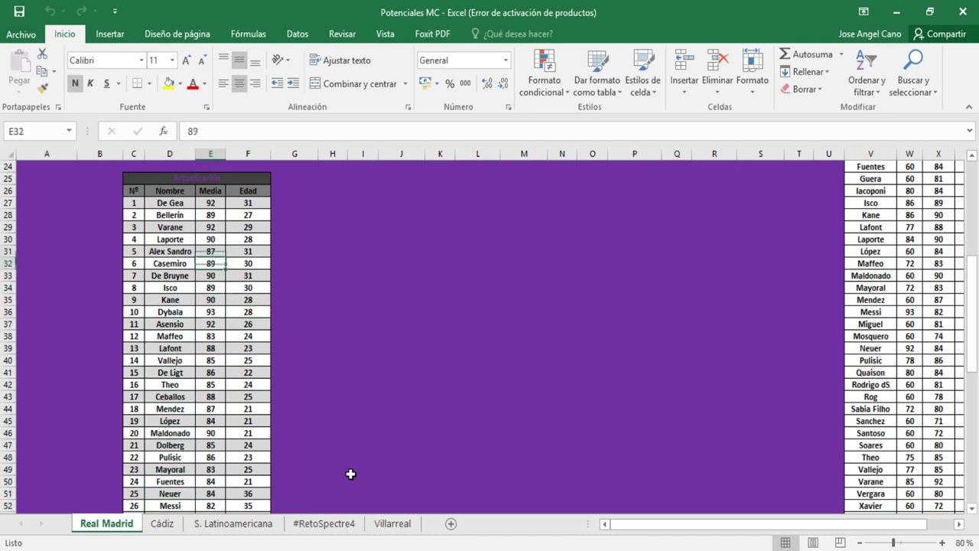
key("Left")
key("Right")
key("Right")
key("Left")
key("Down")
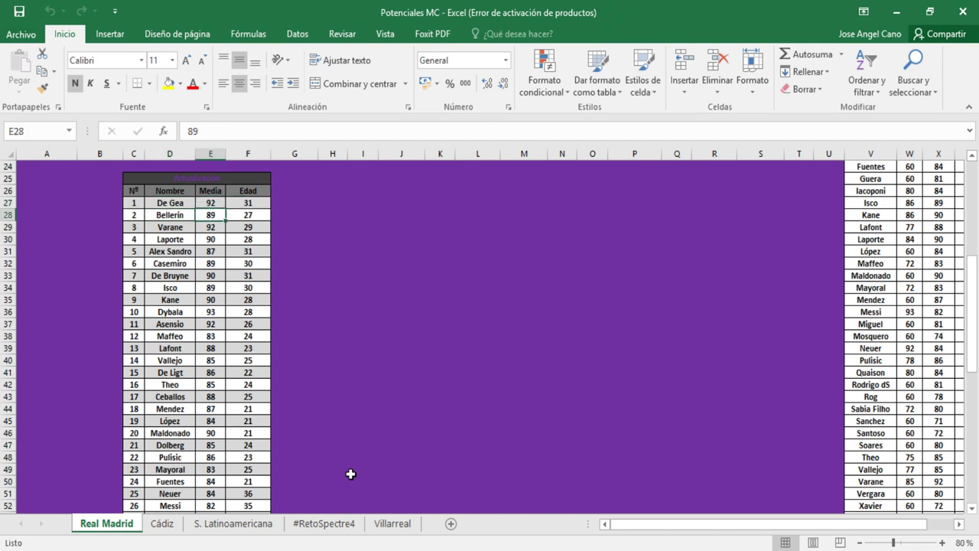
key("Left")
key("Right")
key("Left")
key("Up")
- Go through the Nombre column of the Actualización table down to the last player in row 78
key("Down")
key("Down")
key("Down")
key("Down")
key("Down")
key("Down")
key("Down")
key("Down")
key("Down")
key("Down")
key("Down")
key("Down")
key("Down")
key("Down")
key("Down")
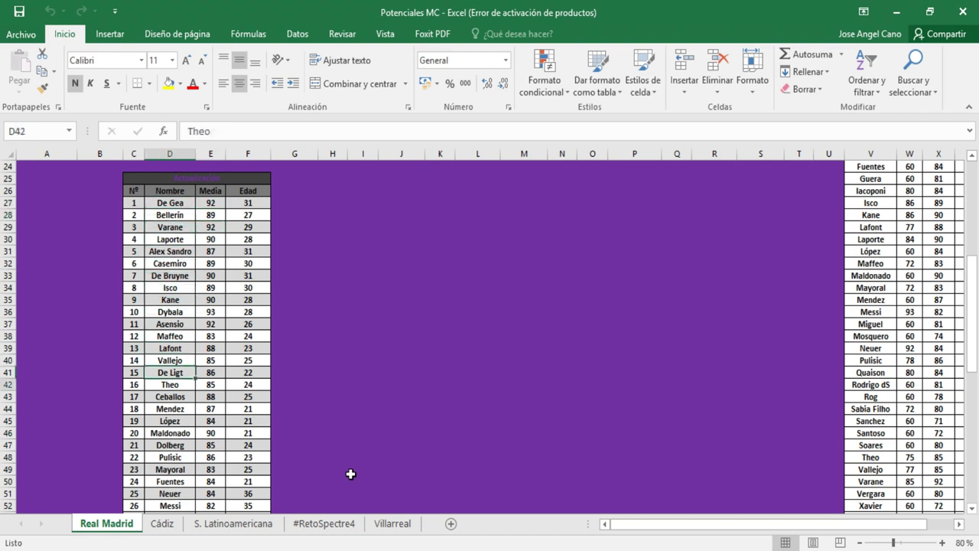
key("Down")
key("Down")
key("Down")
key("Down")
key("Down")
key("Down")
key("Down")
key("Down")
key("Down")
key("Down")
key("Down")
key("Down")
key("Down")
key("Down")
key("Down")
key("Down")
key("Down")
key("Down")
key("Down")
key("Down")
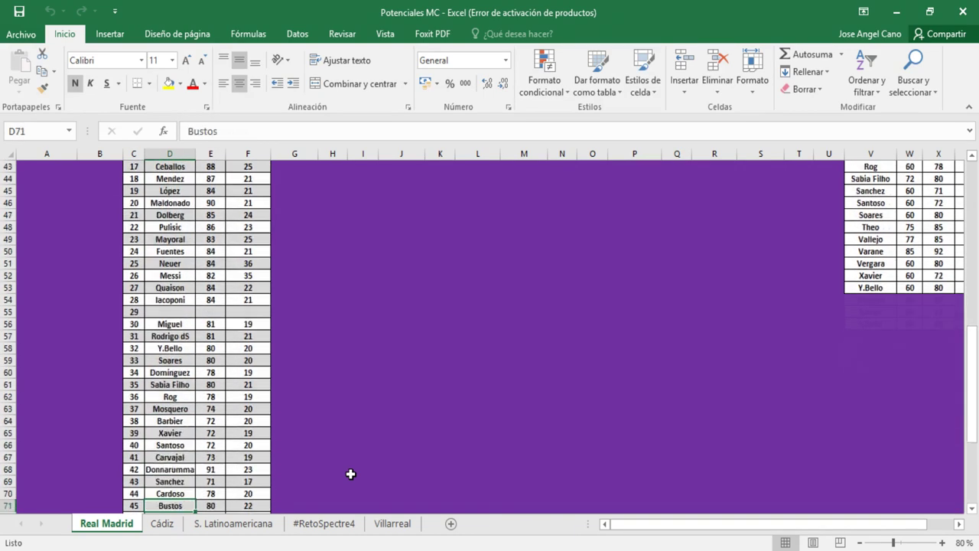
key("Down")
key("Down")
key("Down")
key("Down")
key("Down")
key("Down")
key("Down")
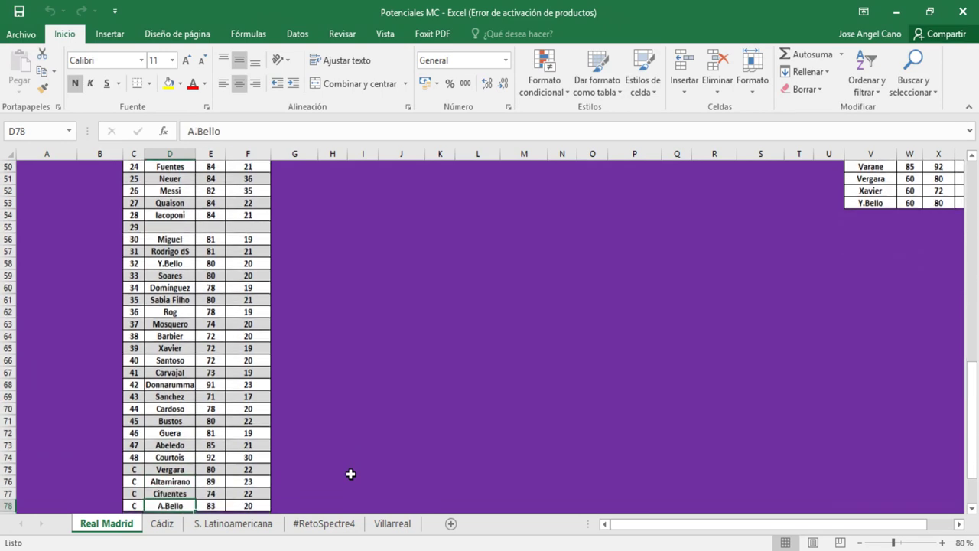
scroll(350, 474, "down", 1)
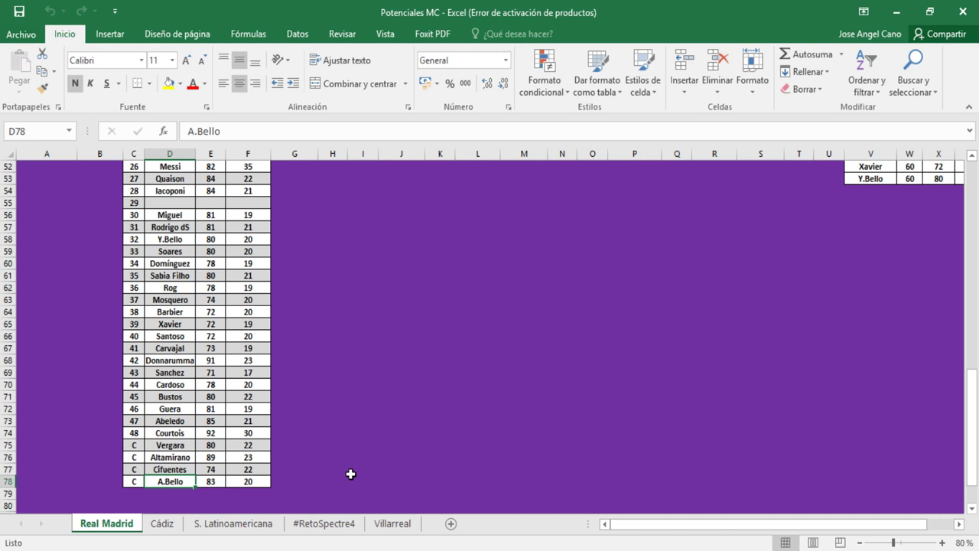
- Go back up through the Nombre column of the Actualización table to the Jugadores heading in row 1
key("Up")
key("Up")
key("Up")
key("Up")
key("Up")
key("Up")
key("Up")
key("Up")
key("Up")
key("Up")
key("Up")
key("Up")
key("Up")
key("Up")
key("Up")
key("Up")
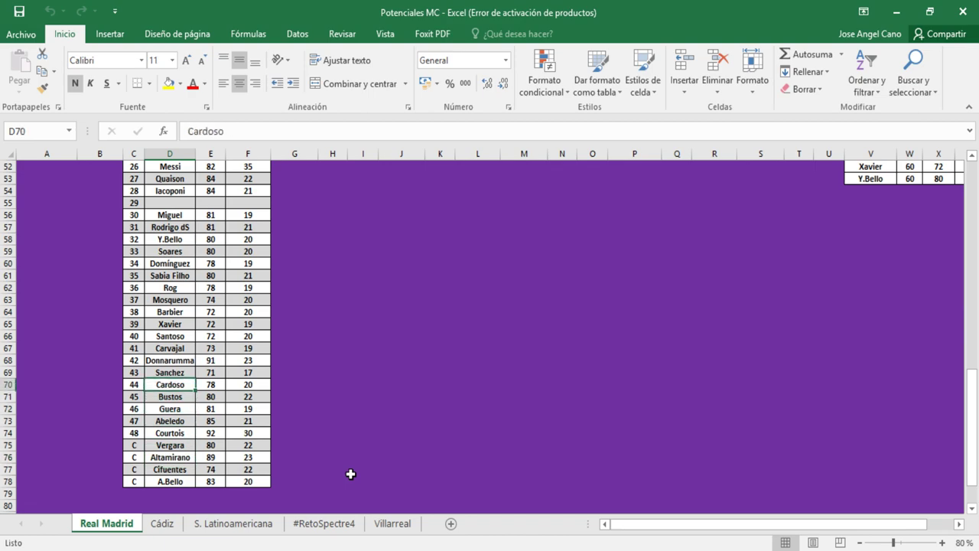
key("Up")
key("Up")
key("Up")
key("Up")
key("Up")
key("Up")
key("Up")
key("Up")
key("Up")
key("Up")
key("Up")
key("Up")
key("Up")
key("Up")
key("Up")
key("Up")
key("Up")
key("Up")
key("Up")
key("Up")
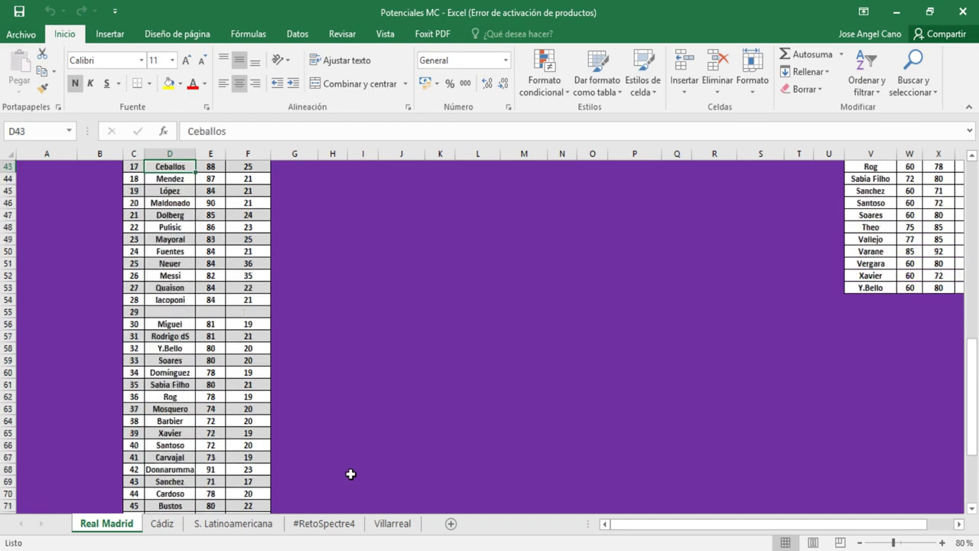
key("Up")
key("Up")
key("Up")
key("Up")
key("Up")
key("Up")
key("Up")
key("Up")
key("Up")
key("Up")
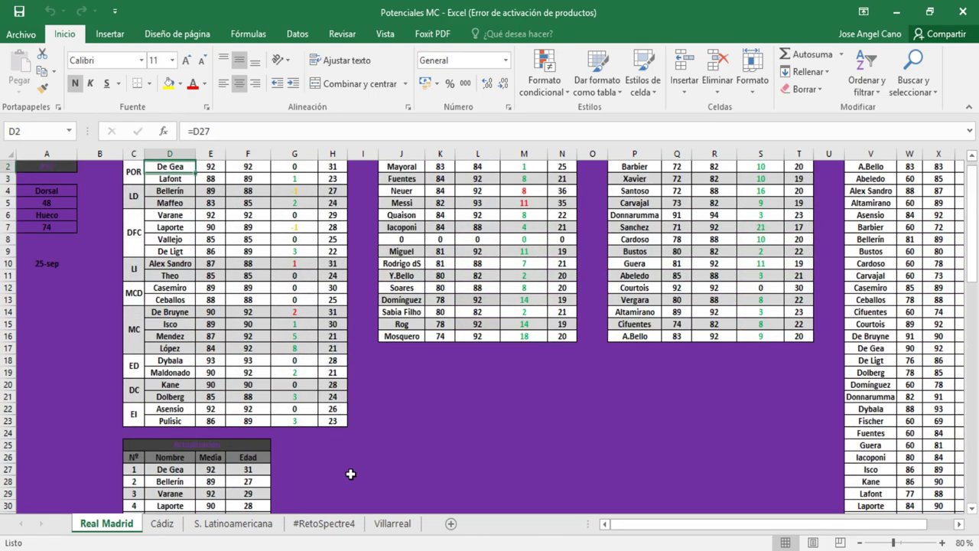
key("Up")
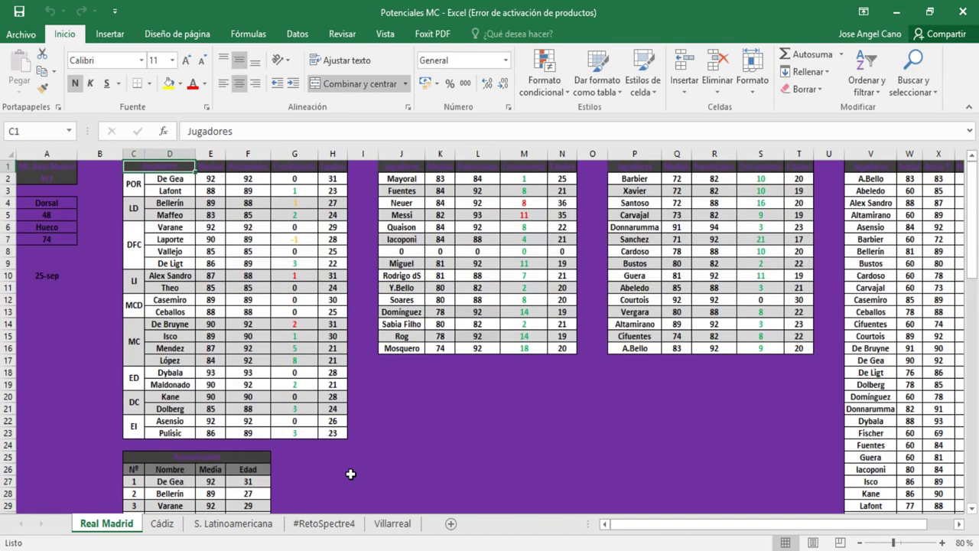
- Go down the position column of the Jugadores table into the Actualización table, and return up the player names to De Gea in D2
key("Down")
key("Down")
key("Down")
key("Down")
key("Down")
key("Down")
key("Down")
key("Down")
key("Down")
key("Down")
key("Down")
key("Down")
key("Down")
key("Down")
key("Down")
key("Down")
key("Up")
key("Right")
key("Up")
key("Up")
key("Up")
key("Up")
key("Up")
key("Up")
key("Up")
key("Up")
key("Up")
key("Up")
key("Up")
key("Up")
key("Up")
key("Up")
key("Up")
key("Up")
key("Up")
key("Up")
key("Up")
key("Up")
key("Up")
key("Up")
key("Up")
key("Up")
key("Up")
key("Up")
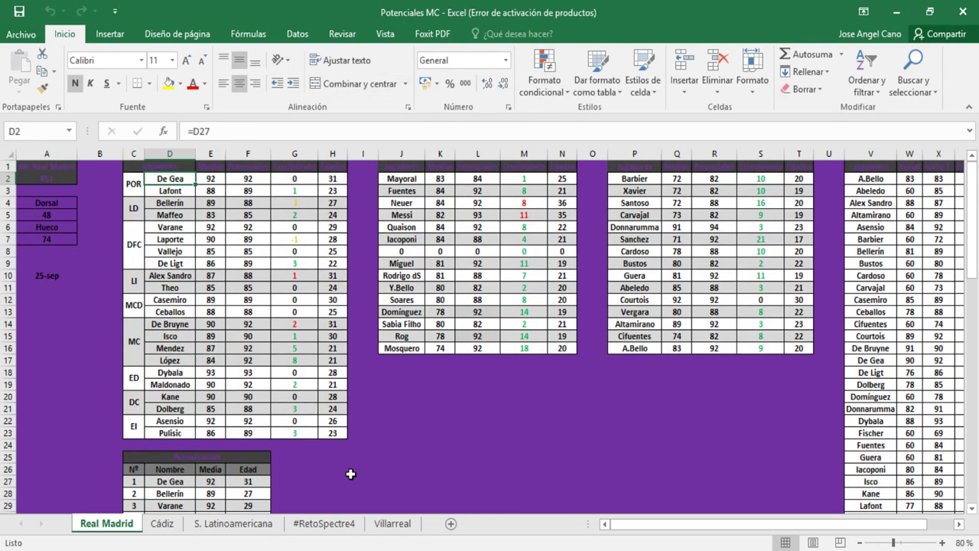
- Review De Gea's entry in D27 and go up through the Jugadores names to the linked cell D2
left_click(186, 487)
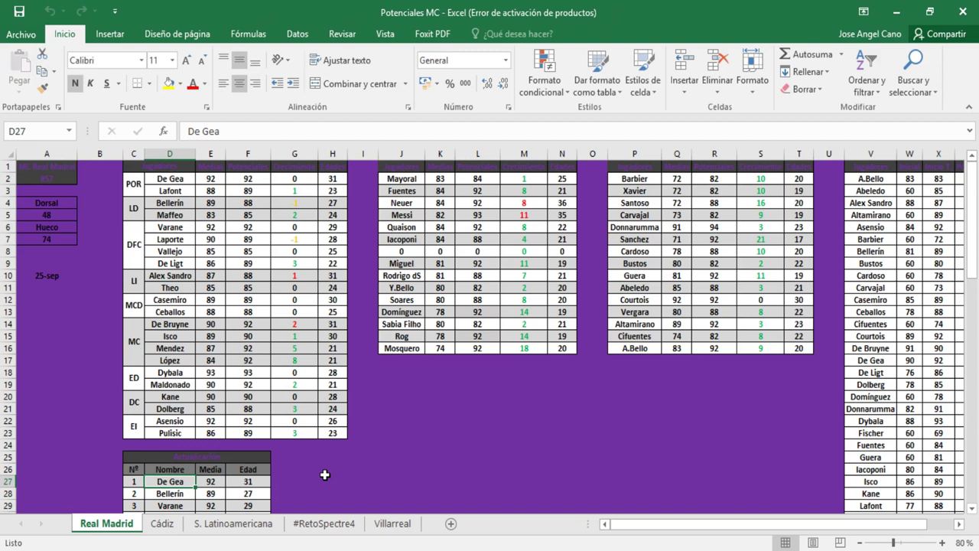
key("Left")
key("Up")
key("Up")
key("Right")
key("Up")
key("Up")
key("Up")
key("Up")
key("Up")
key("Up")
key("Up")
key("Up")
key("Up")
key("Up")
key("Up")
key("Up")
key("Up")
key("Up")
key("Up")
key("Up")
key("Up")
key("Up")
key("Up")
key("Up")
key("Up")
key("Up")
key("Up")
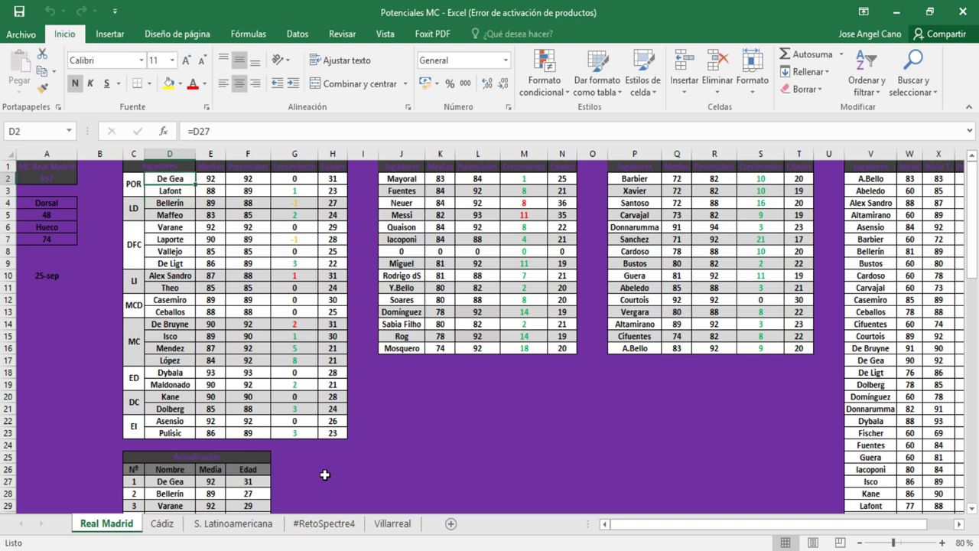
- Inspect the source entry in D27 and the cell references behind the Jugadores names from De Gea to Laporte
left_click(164, 480)
left_click(182, 181)
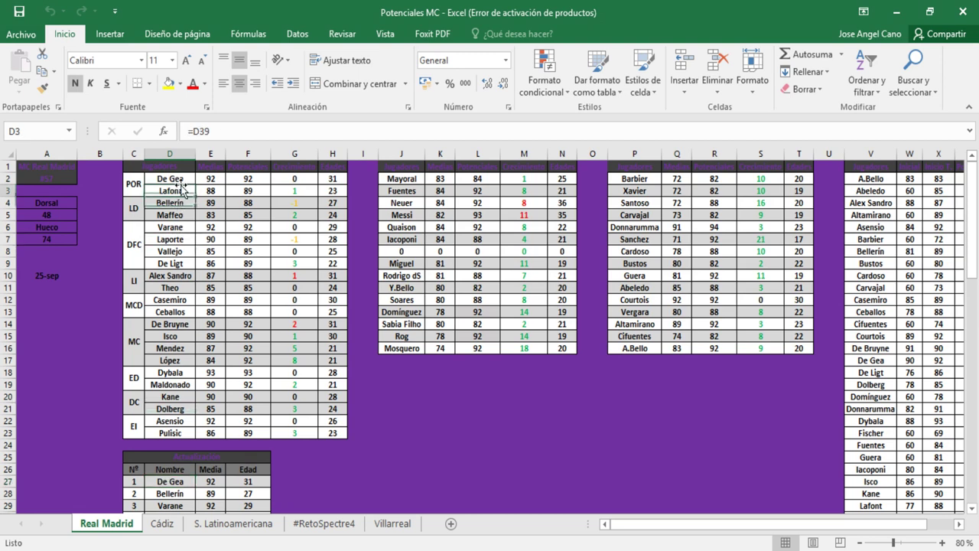
left_click(182, 189)
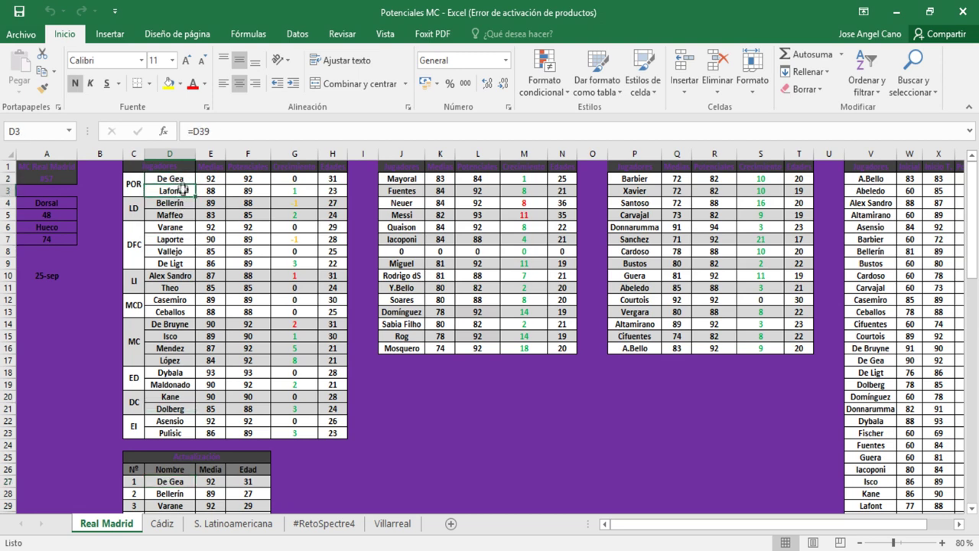
left_click(182, 203)
left_click(182, 215)
left_click(182, 227)
left_click(182, 236)
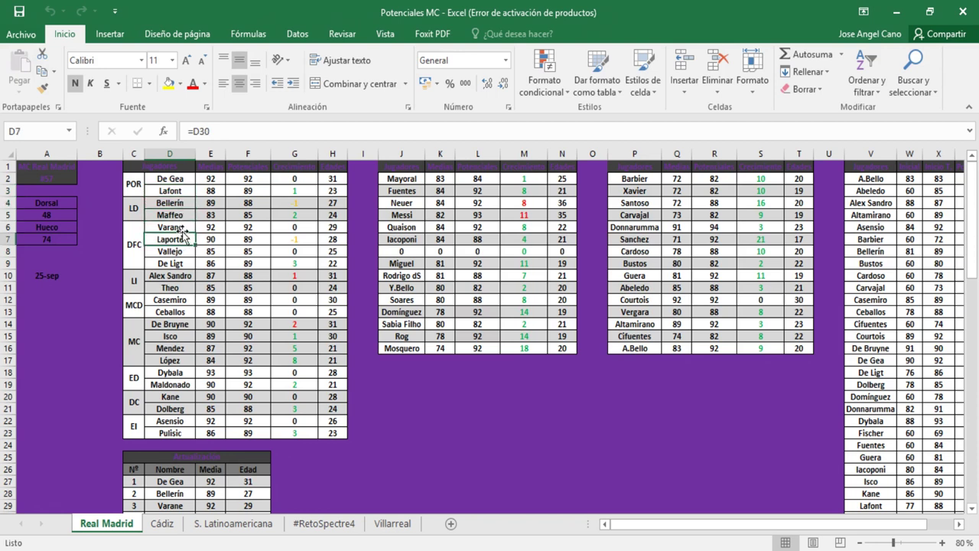
- Check the cell references behind selected Jugadores names from Vallejo in D8 to Asensio in D22
left_click(184, 253)
left_click(180, 276)
left_click(176, 299)
left_click(175, 323)
left_click(175, 348)
left_click(175, 372)
left_click(180, 409)
left_click(183, 372)
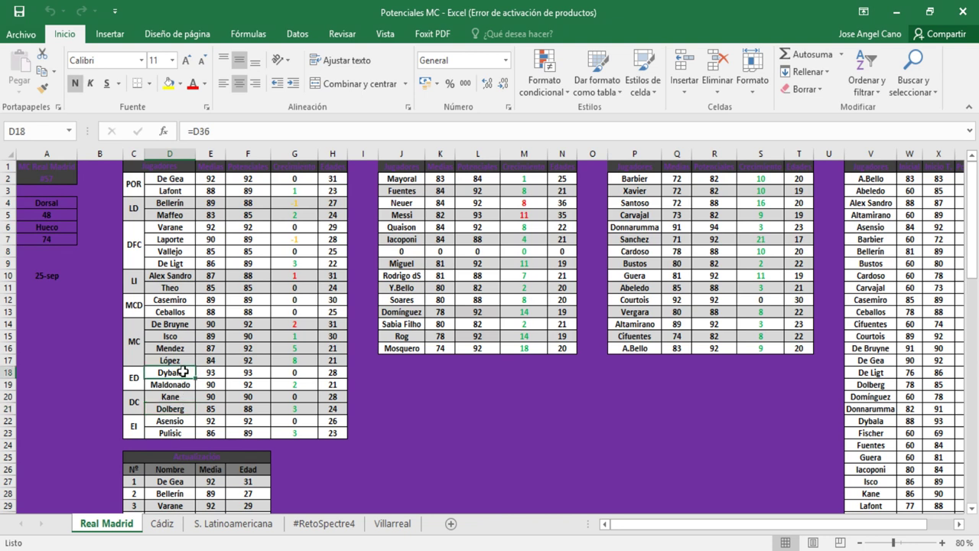
left_click(182, 397)
left_click(181, 420)
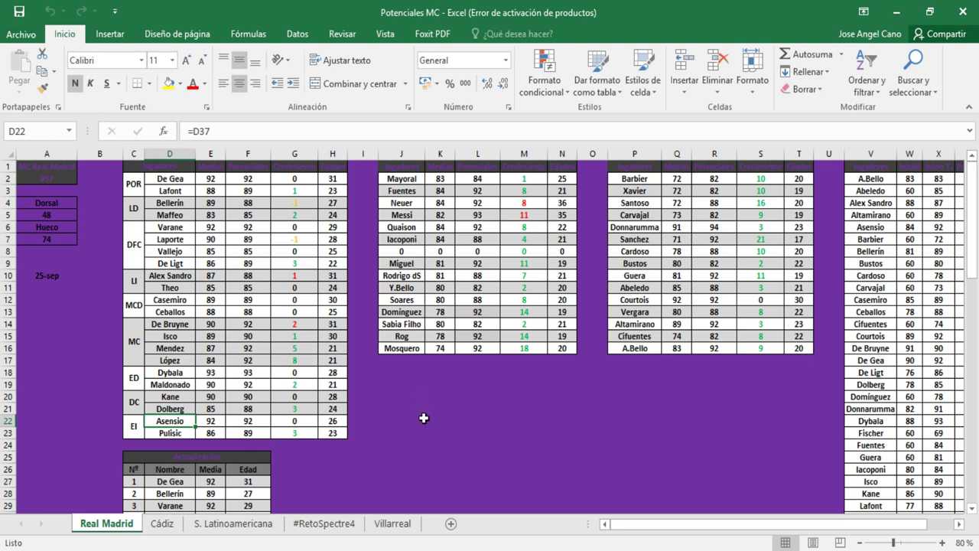
- Inspect the date stored in cell A10
left_click(60, 287)
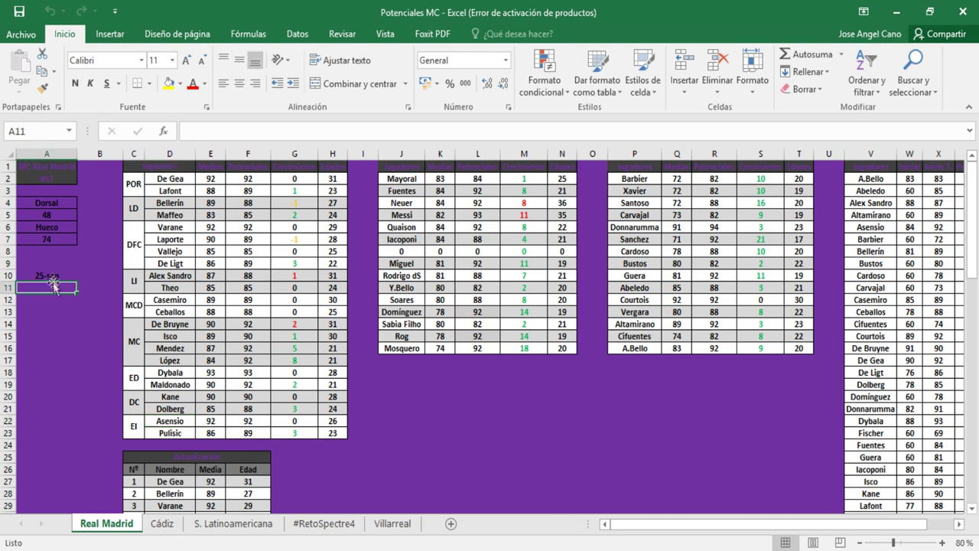
left_click(50, 275)
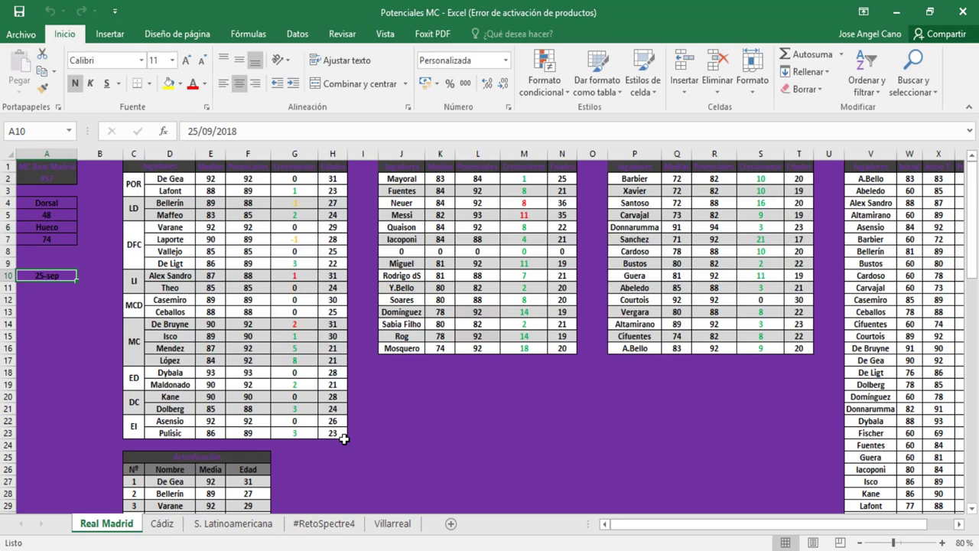
- Review the Nombre entries of the Actualización table from Varane in D29 to Asensio in D37
left_click(181, 501)
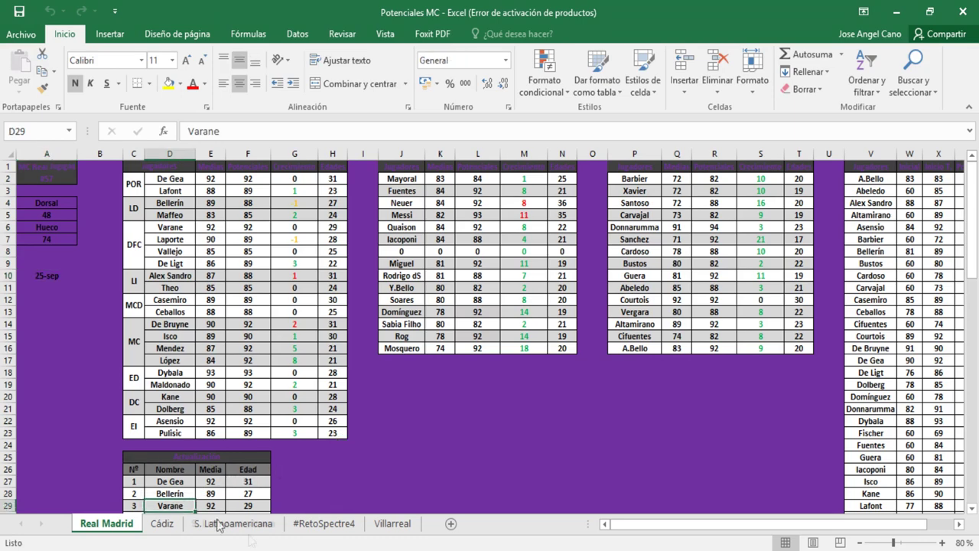
key("Down")
key("Down")
key("Down")
key("Down")
key("Down")
key("Down")
key("Down")
key("Down")
key("Down")
key("Up")
key("Up")
key("Up")
key("Down")
key("Down")
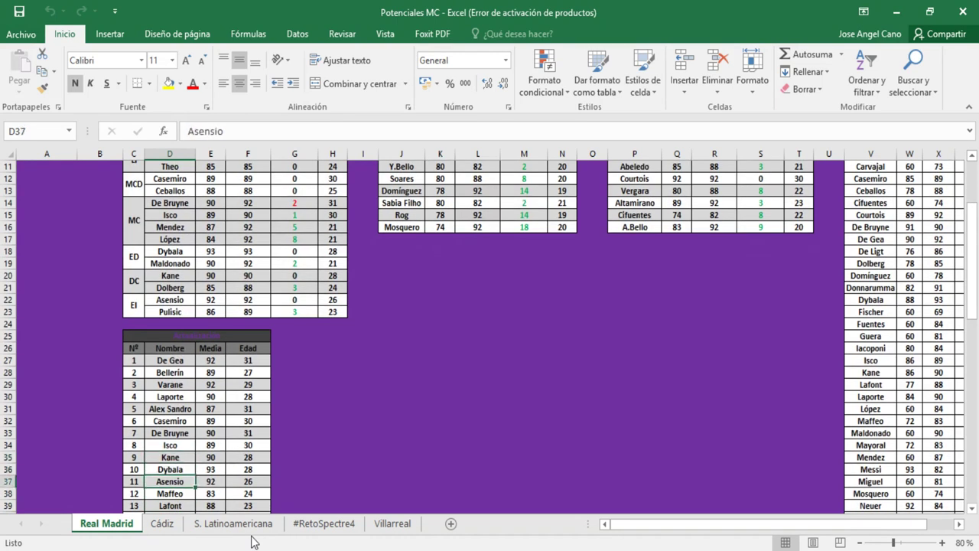
- Inspect the growth formulas behind Alex Sandro in G10, De Bruyne in G14 and Messi in M5
key("Up")
key("Up")
key("Up")
key("Up")
key("Up")
key("Up")
key("Up")
key("Up")
key("Up")
key("Up")
key("Up")
key("Up")
key("Up")
key("Up")
key("Up")
key("Up")
key("Up")
key("Up")
key("Up")
key("Up")
key("Up")
key("Up")
key("Up")
key("Up")
key("Up")
key("Up")
key("Up")
key("Up")
key("Up")
key("Up")
key("Up")
key("Up")
key("Up")
key("Up")
key("Up")
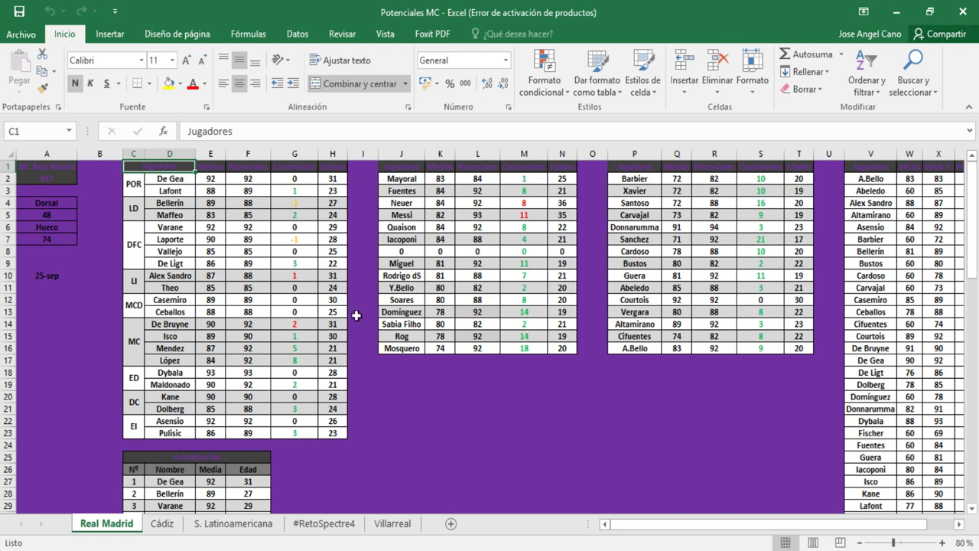
left_click(297, 275)
left_click(302, 321)
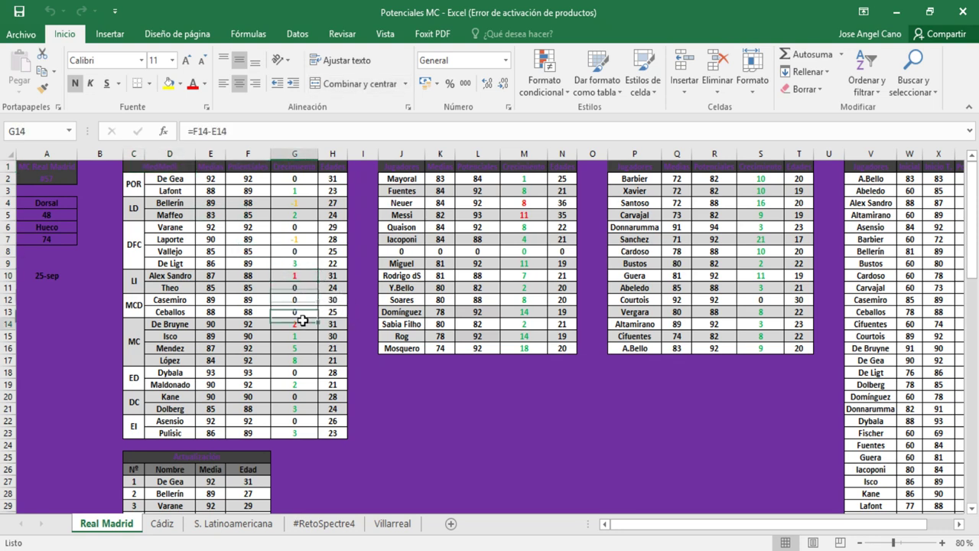
left_click(533, 201)
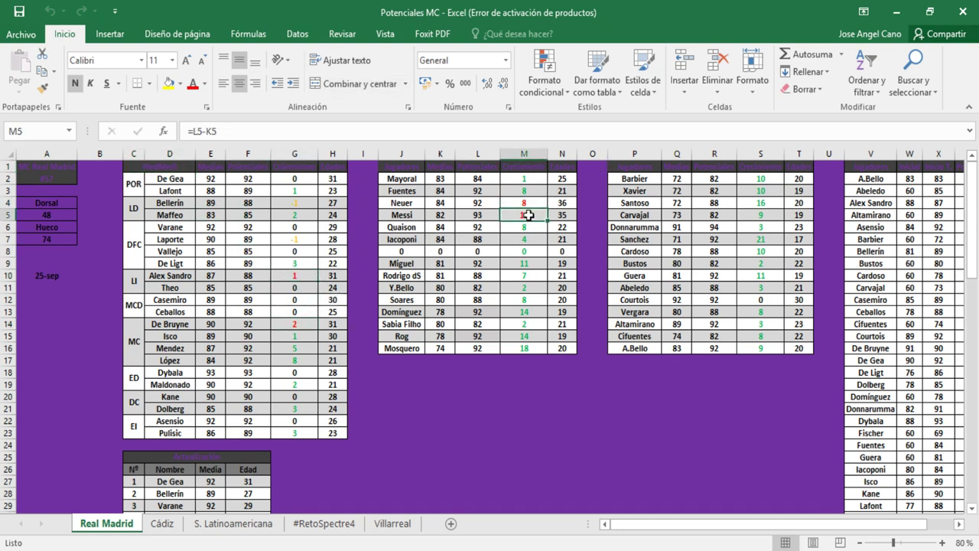
left_click(304, 325)
left_click(304, 277)
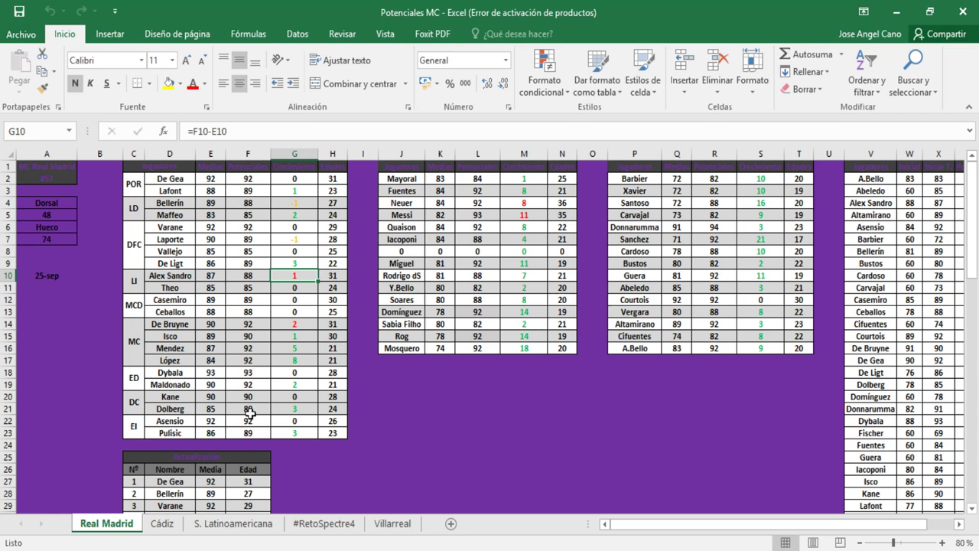
- Try 91 and 93 as De Gea's Media in E27 of the Actualización table
left_click(212, 484)
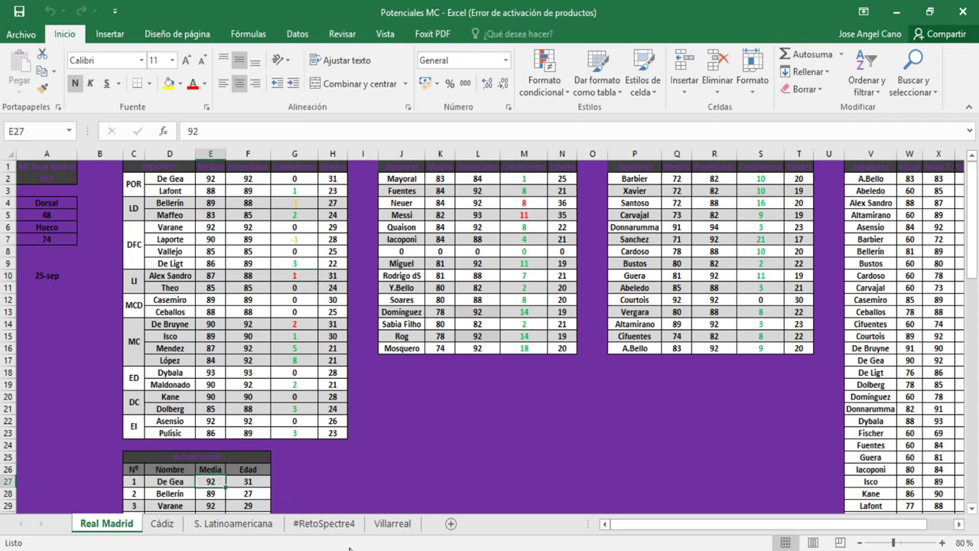
type("91")
key("Return")
key("Up")
type("93")
key("Return")
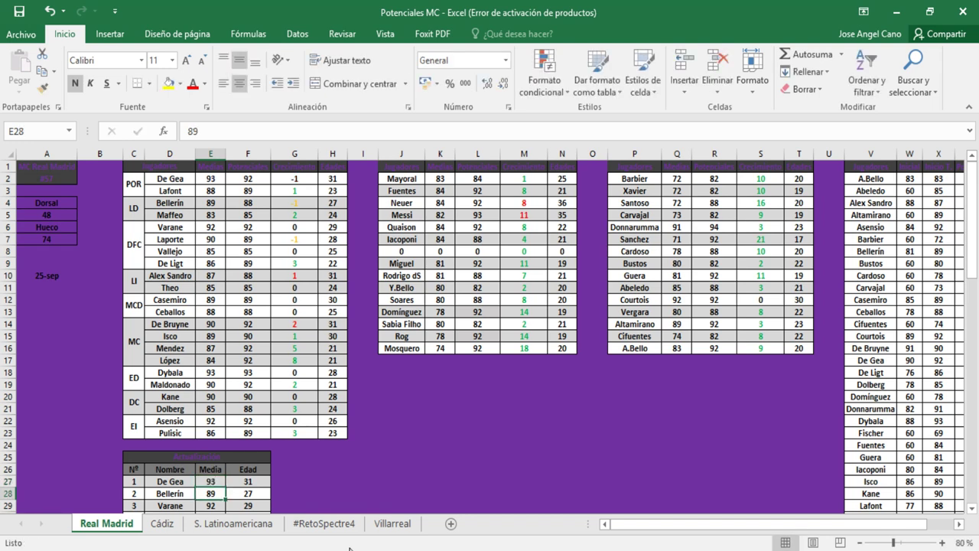
- Restore De Gea's Media in E27 to 92
key("Up")
type("92")
key("Return")
key("Up")
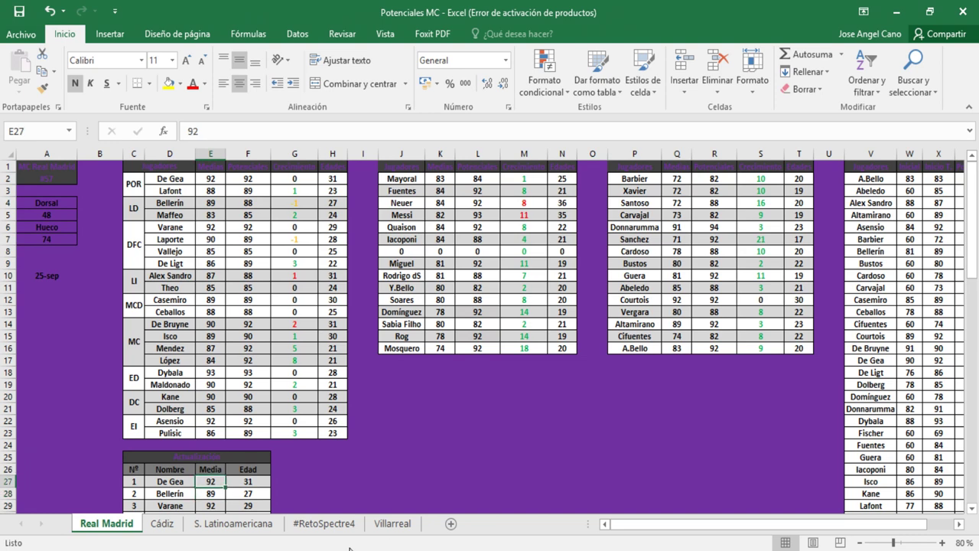
- Examine the player reference table in columns V to Y, up to the Inicial header in W1
left_click(871, 243)
key("Right")
key("Right")
key("Right")
key("Right")
key("Left")
key("Left")
key("Left")
key("Up")
key("Left")
key("Up")
key("Up")
key("Up")
key("Up")
key("Up")
key("Right")
key("Right")
key("Left")
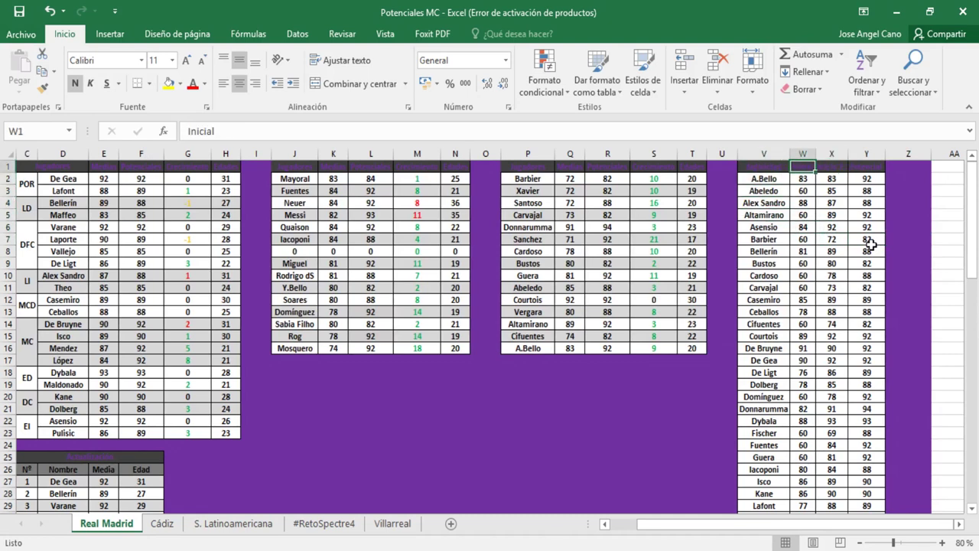
key("Down")
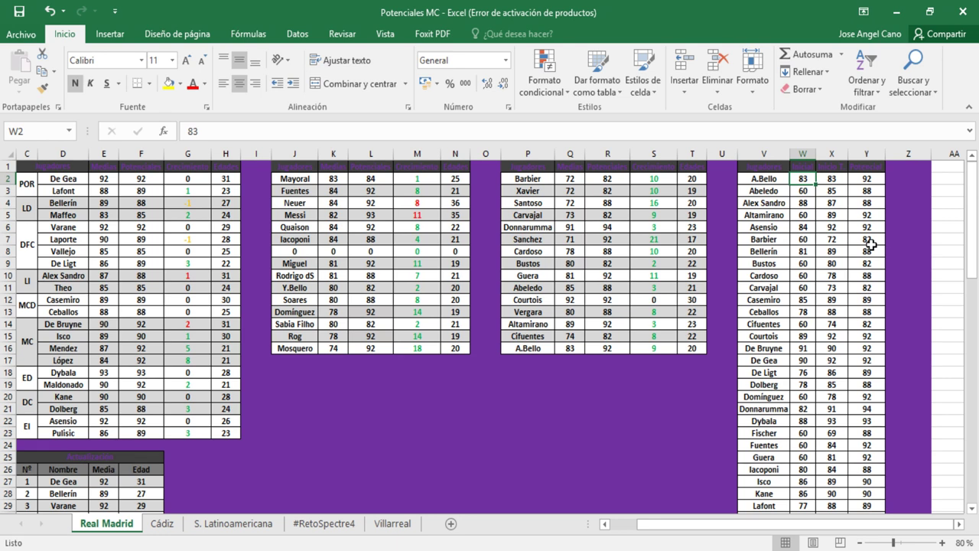
key("Right")
key("Right")
key("Up")
key("Left")
key("Left")
key("Right")
key("Left")
key("Left")
key("Down")
key("Up")
key("Right")
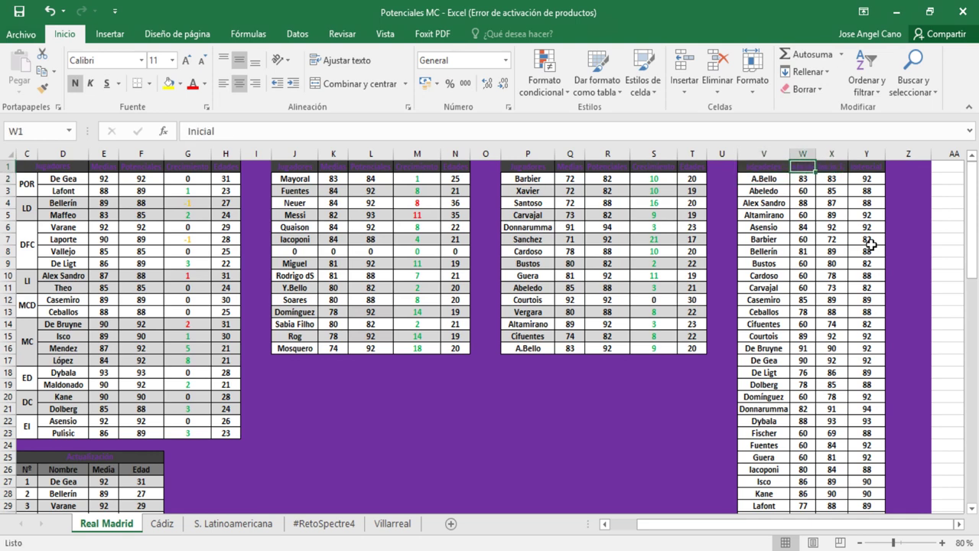
- Review the Inicio T. column from its header in X1 down to Altamirano's rating in X5
key("Right")
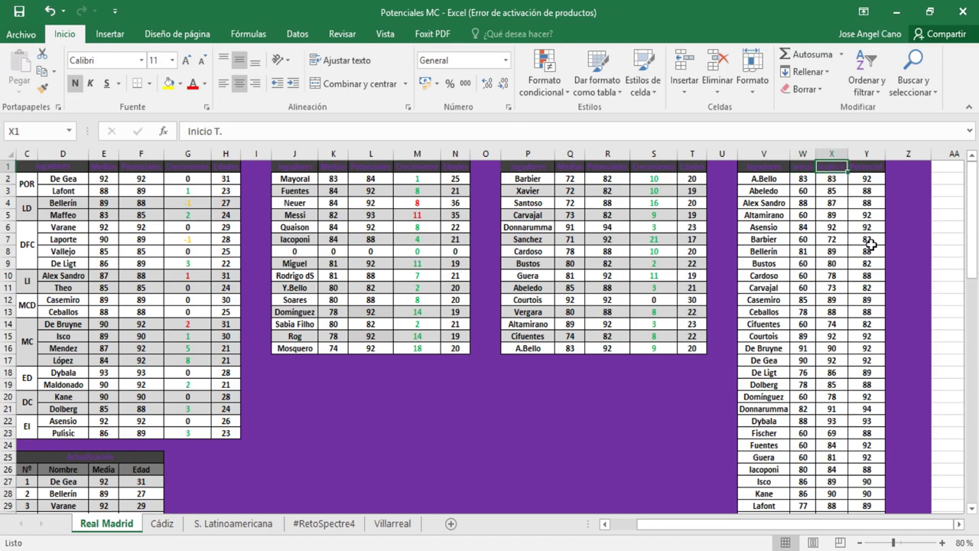
key("Down")
key("Down")
key("Down")
key("Down")
key("Up")
key("Up")
key("Up")
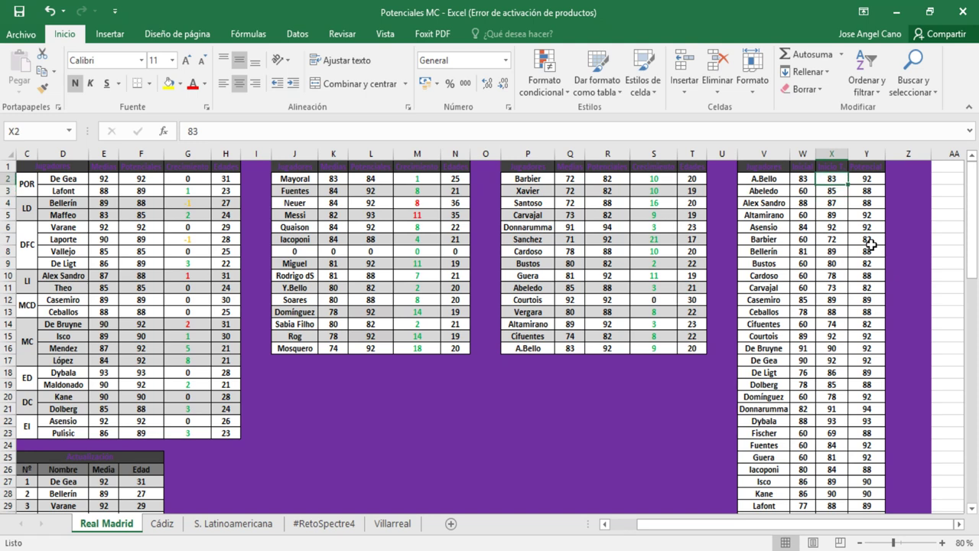
- Compare the potential, Inicio T. and Inicial ratings of A.Bello and Abeledo in rows 2 and 3
key("Right")
key("Up")
key("Down")
key("Down")
key("Left")
key("Up")
key("Left")
key("Right")
key("Down")
key("Left")
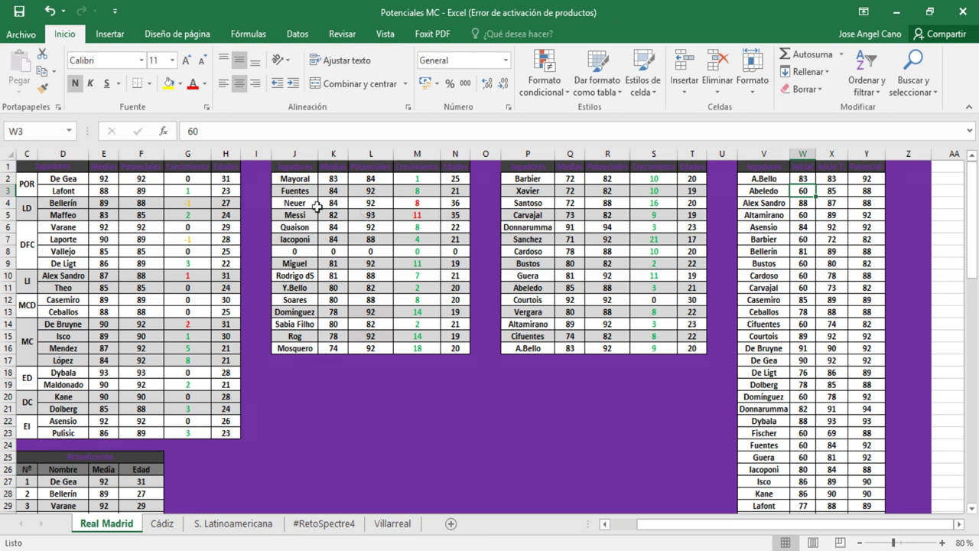
- Inspect the formulas behind Laporte's growth in G7 and potential in F7
left_click(188, 239)
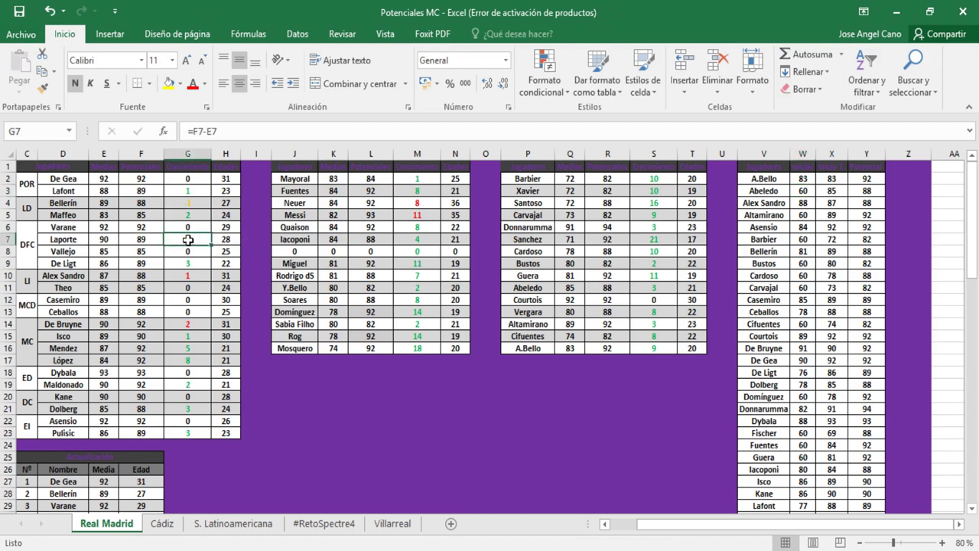
left_click(126, 241)
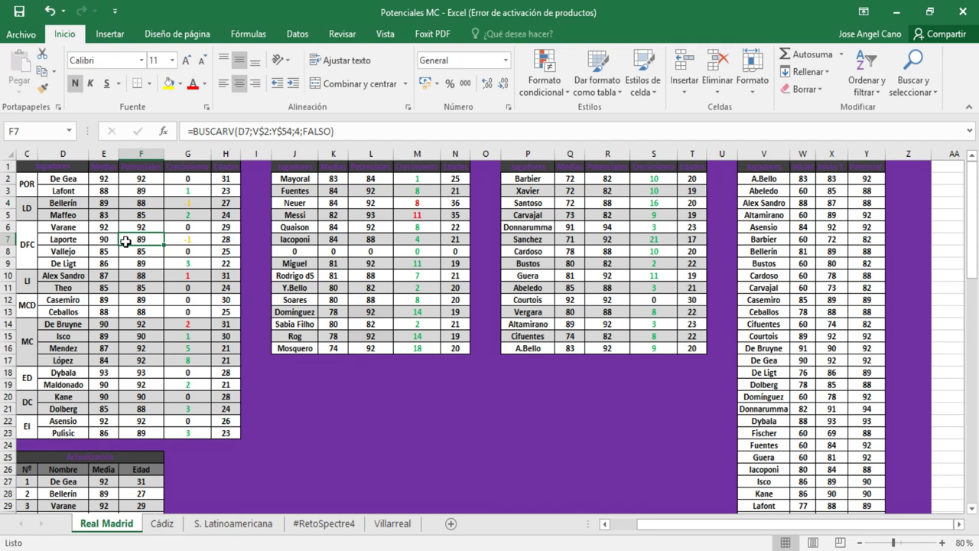
key("Right")
key("Right")
key("Right")
key("Right")
key("Right")
key("Right")
key("Right")
key("Right")
key("Right")
key("Right")
key("Right")
key("Right")
key("Right")
key("Right")
key("Right")
key("Right")
key("Right")
key("Right")
key("Right")
key("Up")
key("Down")
key("Down")
key("Down")
key("Down")
key("Down")
key("Down")
key("Down")
key("Down")
key("Down")
key("Down")
key("Down")
key("Down")
key("Down")
key("Down")
key("Down")
key("Down")
key("Down")
key("Down")
key("Down")
key("Down")
key("Down")
key("Down")
key("Down")
key("Down")
key("Down")
key("Up")
key("Up")
key("Up")
key("Up")
key("Up")
key("Up")
key("Up")
key("Up")
key("Up")
key("Up")
key("Up")
key("Up")
key("Up")
key("Up")
key("Up")
key("Up")
key("Up")
key("Up")
key("Up")
key("Up")
key("Up")
key("Up")
key("Up")
key("Up")
key("Up")
key("Up")
key("Up")
key("Up")
key("Up")
key("Up")
key("Up")
key("Up")
key("Up")
key("Down")
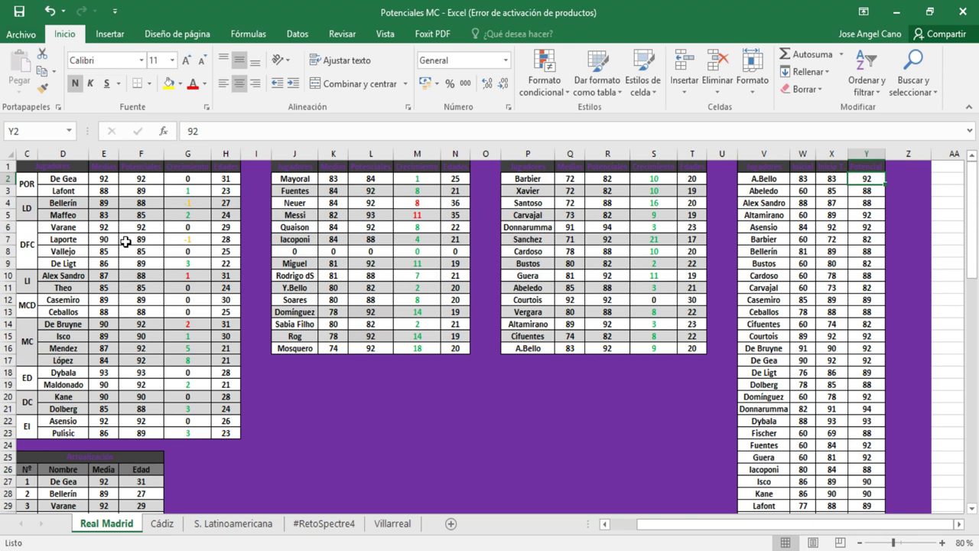
- Review the players' potentials in column Y from Abeledo's in row 3 down to De Ligt's in row 18
key("Down")
key("Down")
key("Down")
key("Down")
key("Down")
key("Down")
key("Down")
key("Down")
key("Down")
key("Down")
key("Down")
key("Down")
key("Down")
key("Down")
key("Down")
key("Down")
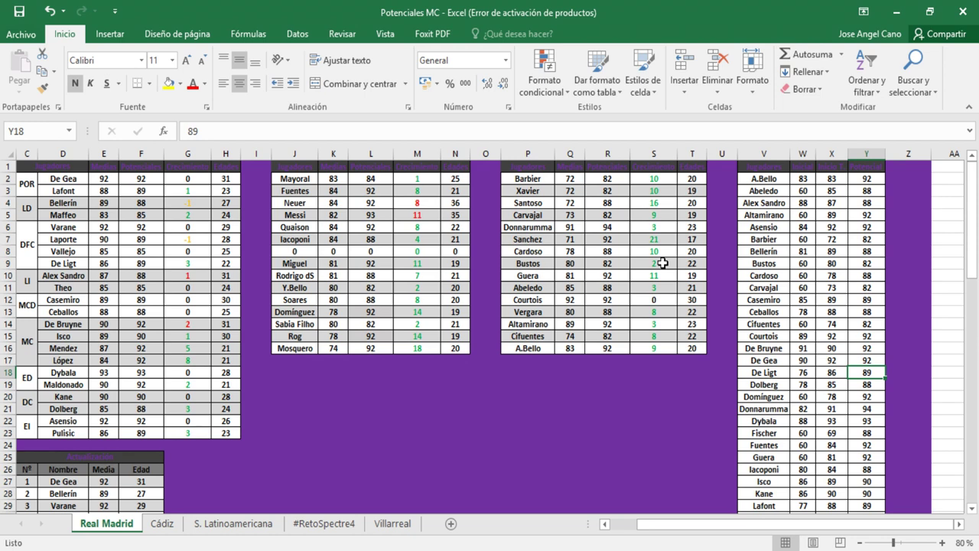
- Inspect the potential lookup formulas for Carvajal in R5, Santoso in R4 and Sanchez in R7
left_click(611, 217)
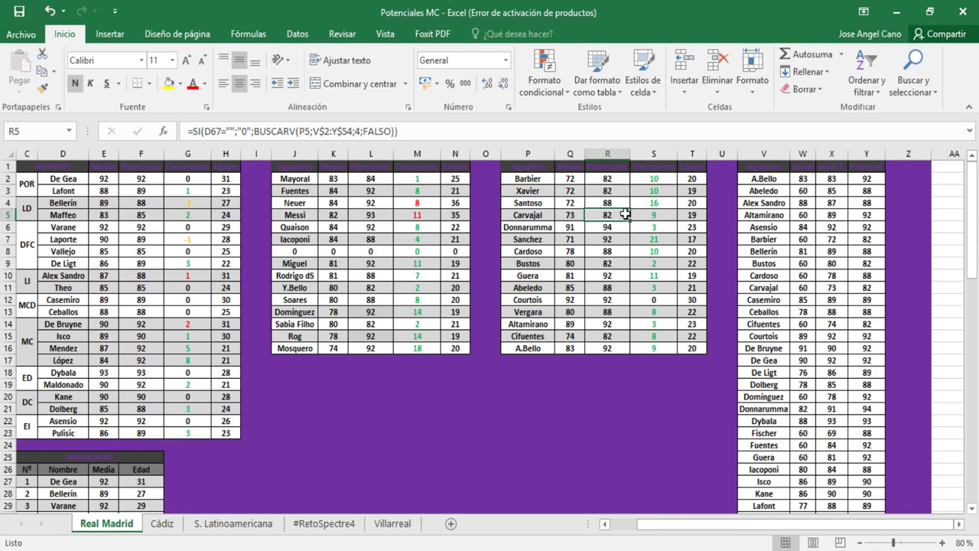
left_click(618, 202)
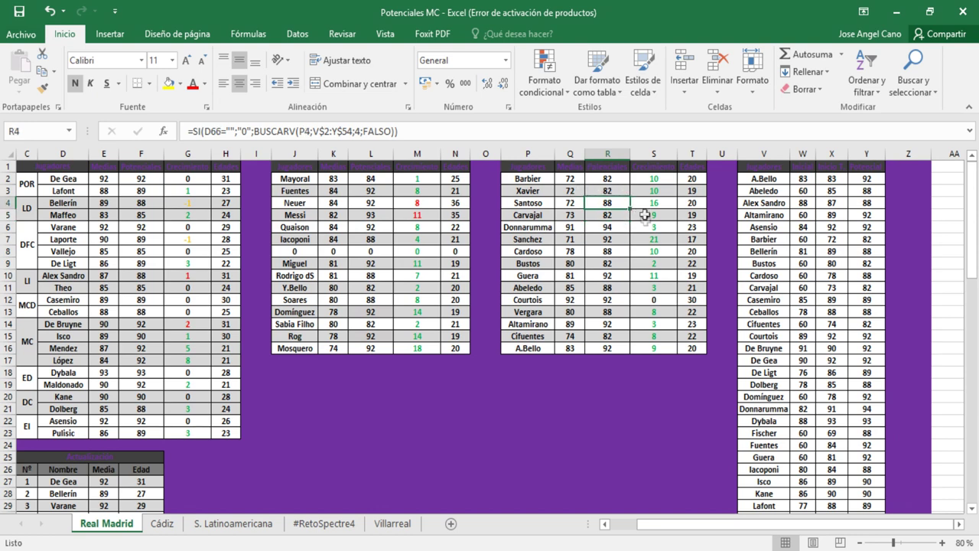
left_click(621, 240)
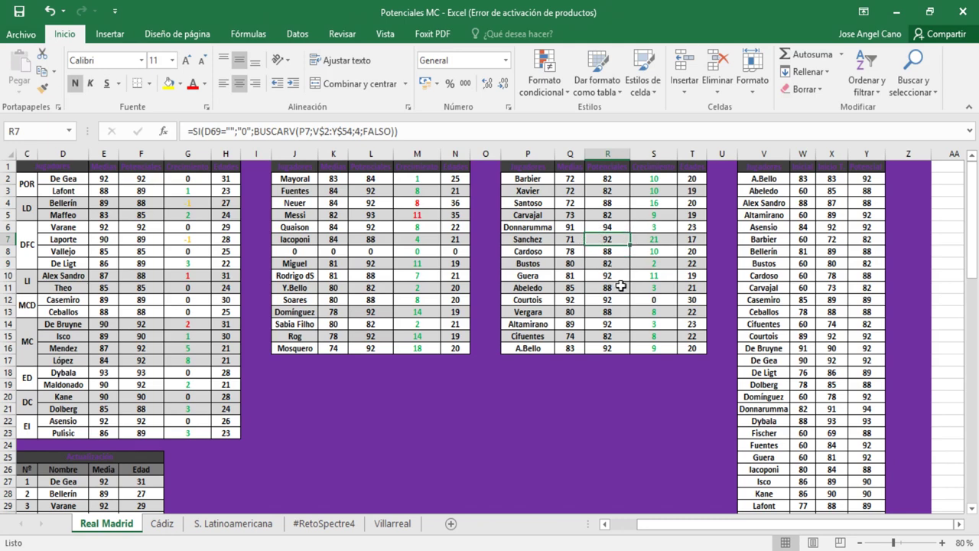
- Go back to the start of the Real Madrid sheet and check the date in cell A10
key("Left")
key("Left")
key("Left")
key("Left")
key("Left")
key("Left")
key("Left")
key("Left")
key("Left")
key("Left")
key("Left")
key("Left")
key("Left")
key("Left")
key("Left")
key("Left")
key("Left")
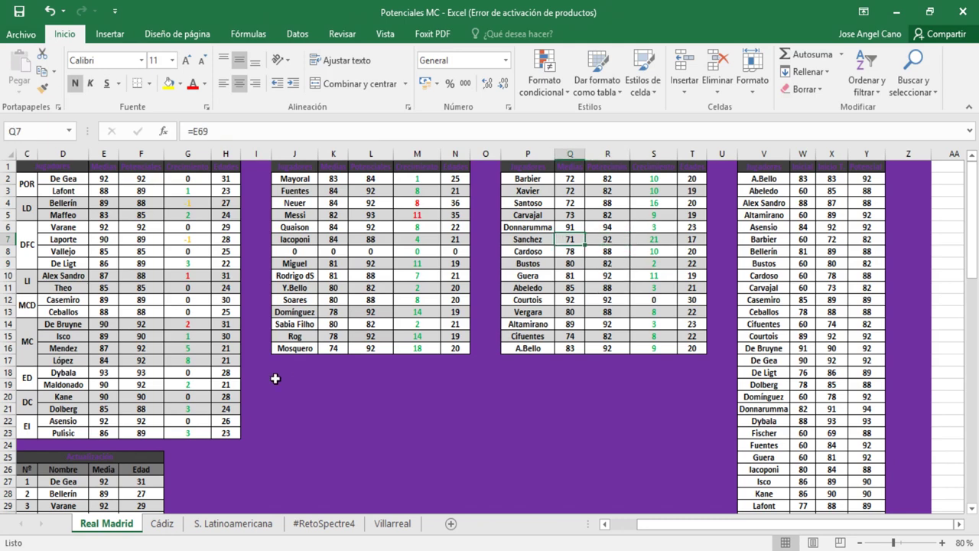
key("Down")
key("Down")
key("Down")
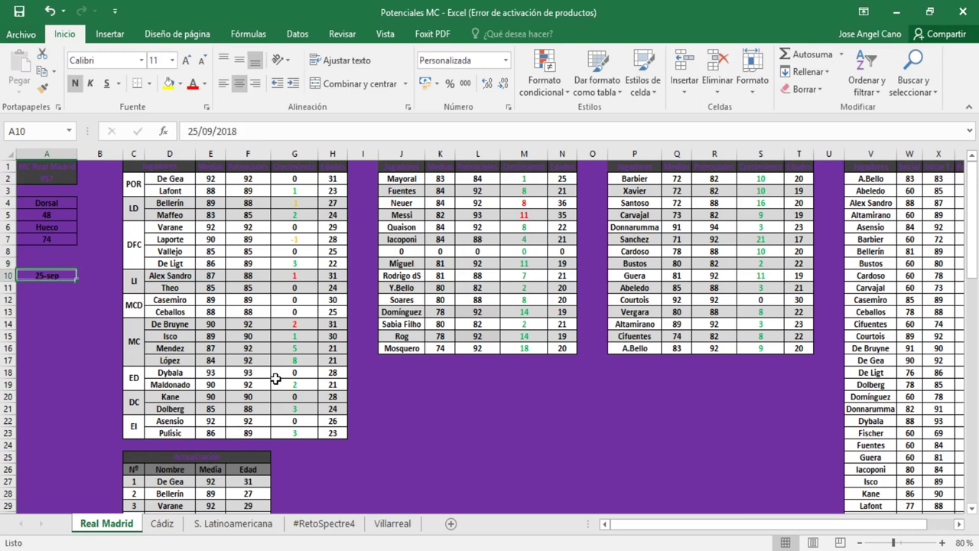
- View the blank template in the Plantilla MC workbook, followed by the Plantilla sheet of the SD Spectres workbook
mouse_move(471, 545)
left_click(339, 507)
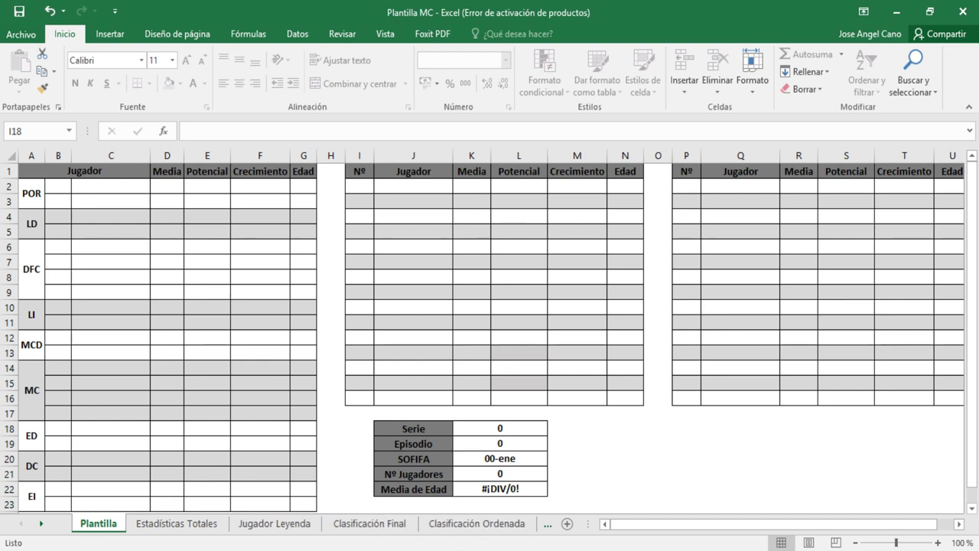
mouse_move(473, 550)
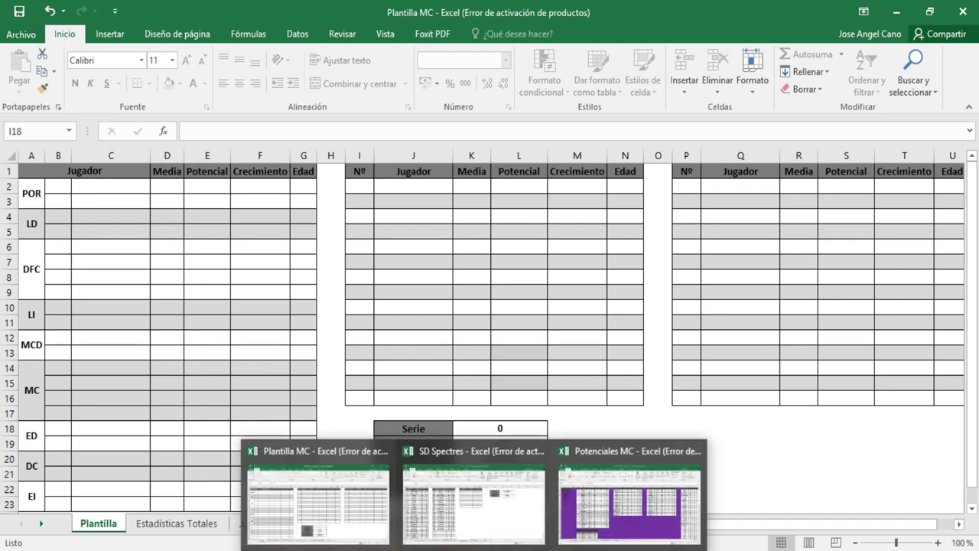
left_click(474, 497)
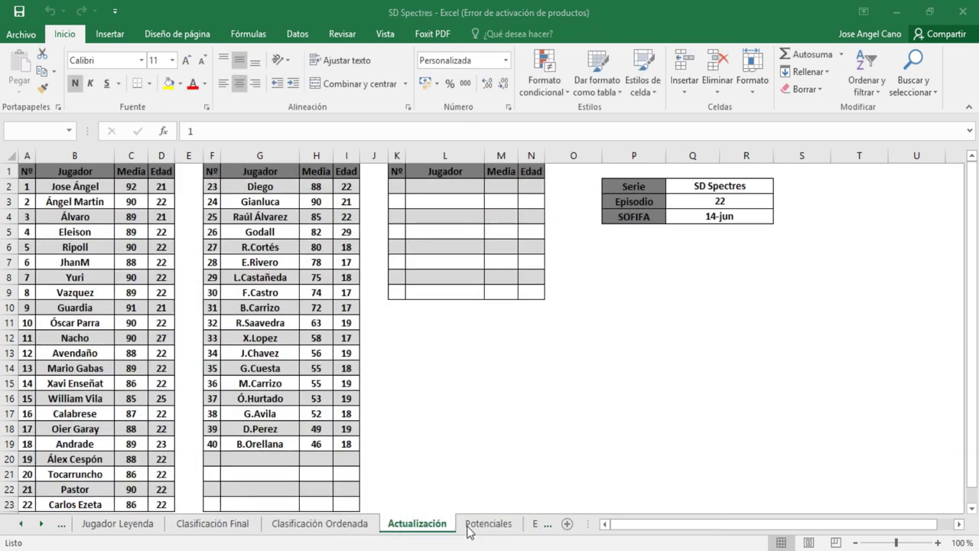
left_click(76, 526)
left_click(62, 524)
left_click(63, 524)
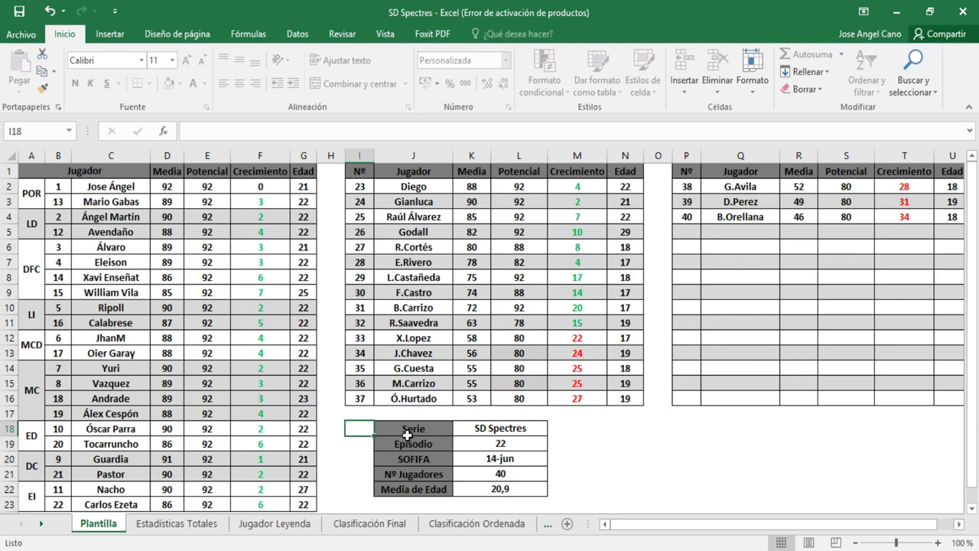
- Review the Estadísticas Totales, Jugador Leyenda, Clasificación Final and Clasificación Ordenada sheets of SD Spectres
left_click(208, 526)
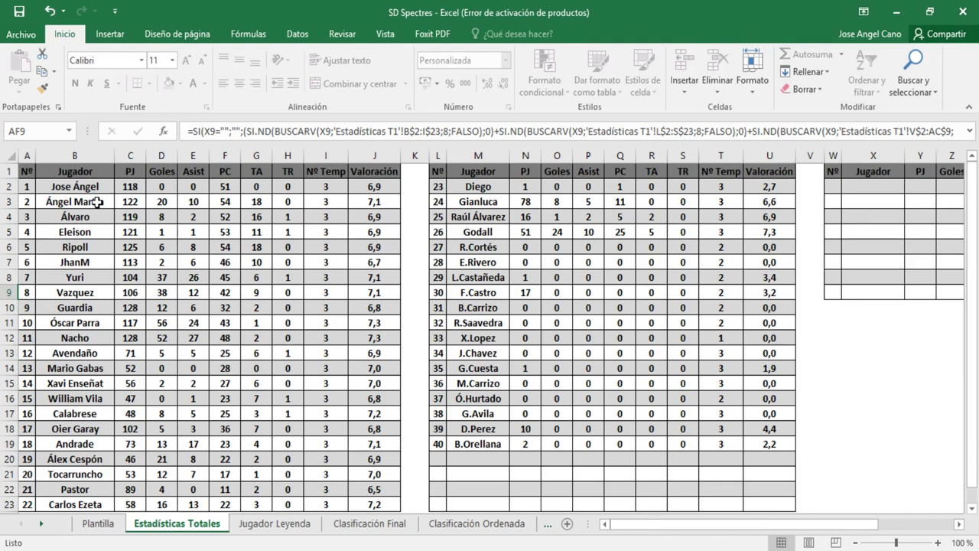
left_click(254, 526)
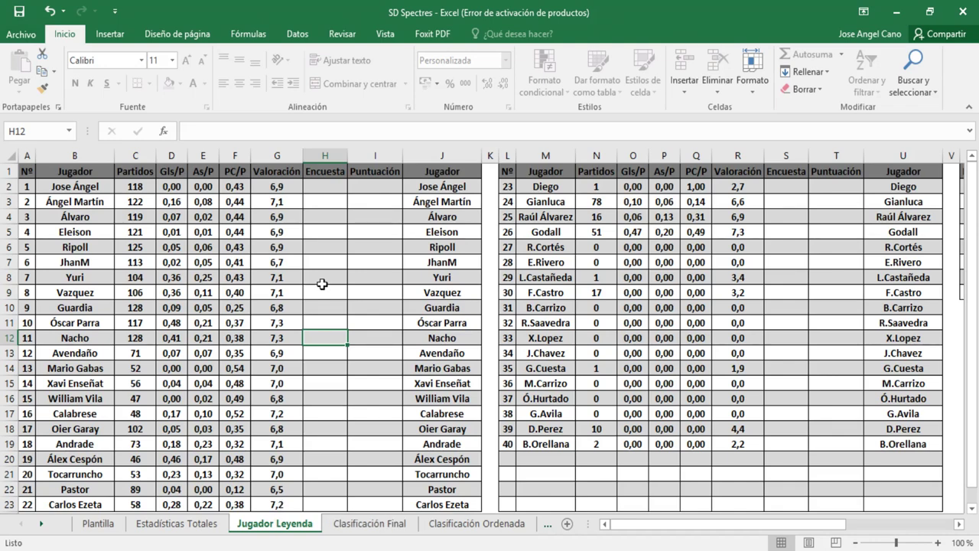
left_click(347, 526)
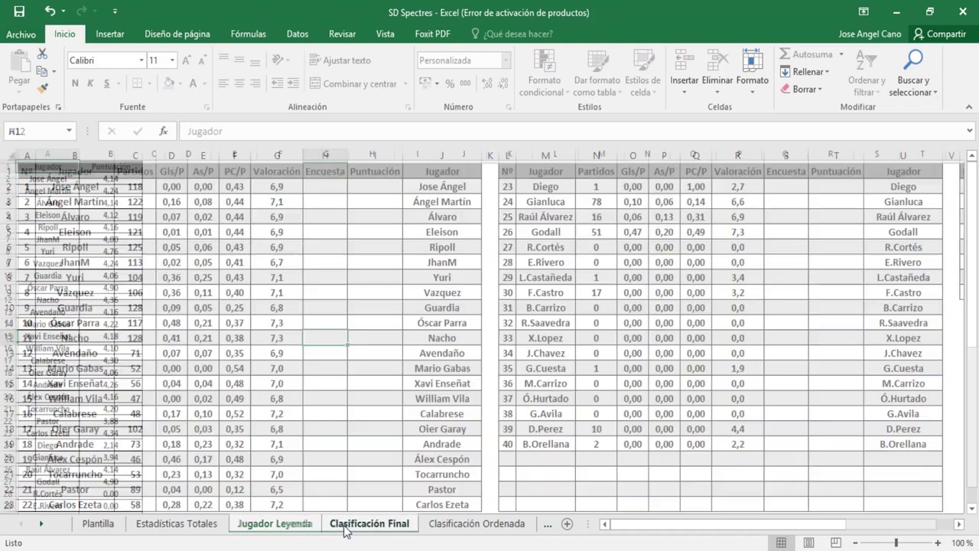
left_click(445, 533)
left_click(376, 530)
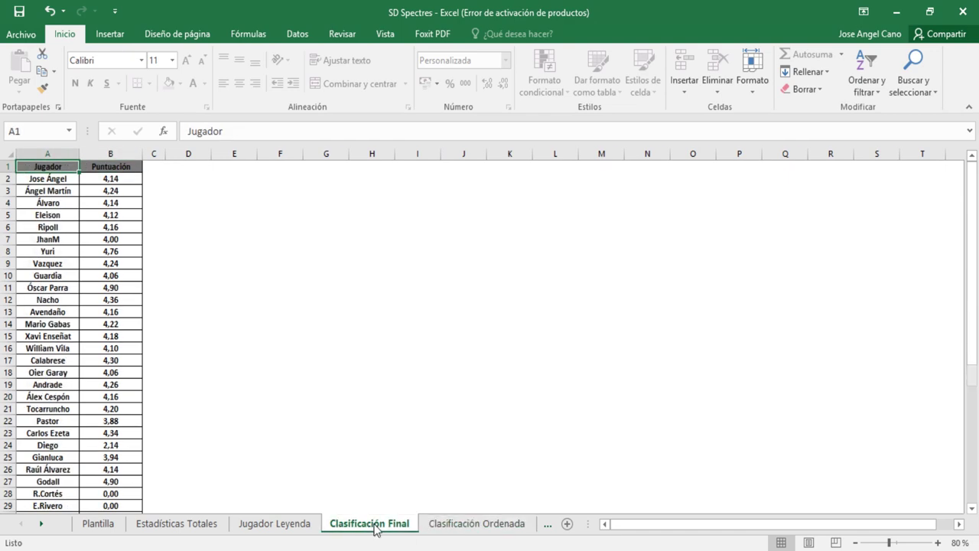
left_click(456, 526)
- Check the Episodio entry on the Actualización sheet and look through the player ratings on the Potenciales sheet
left_click(546, 526)
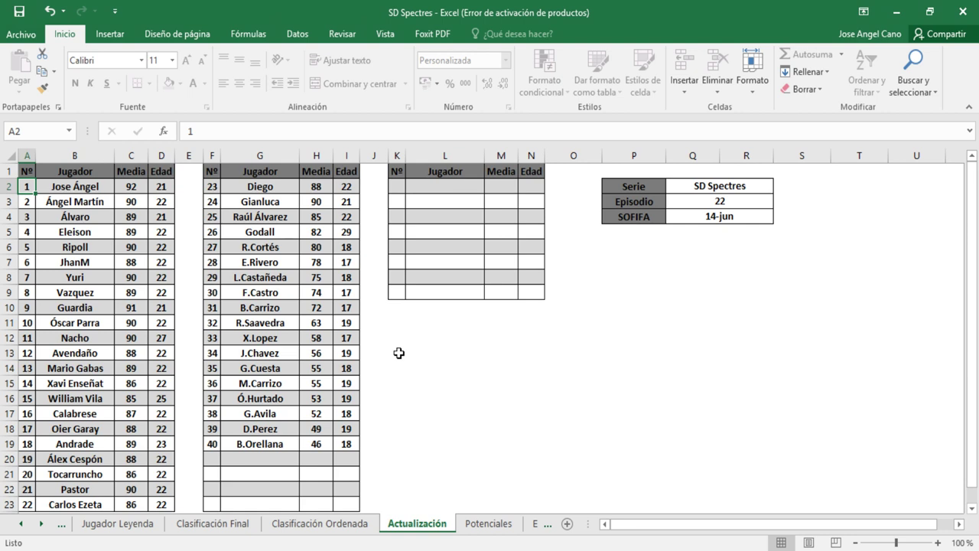
left_click(690, 201)
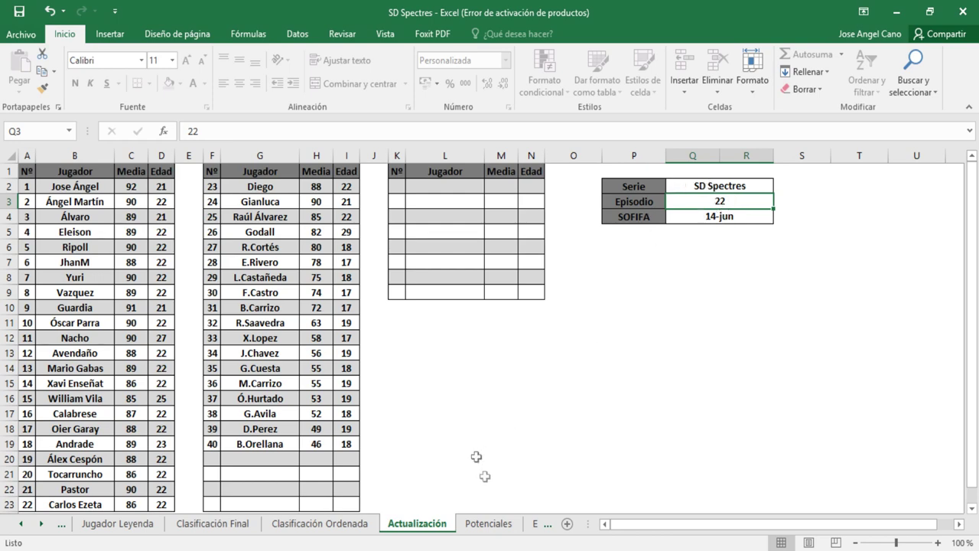
left_click(485, 535)
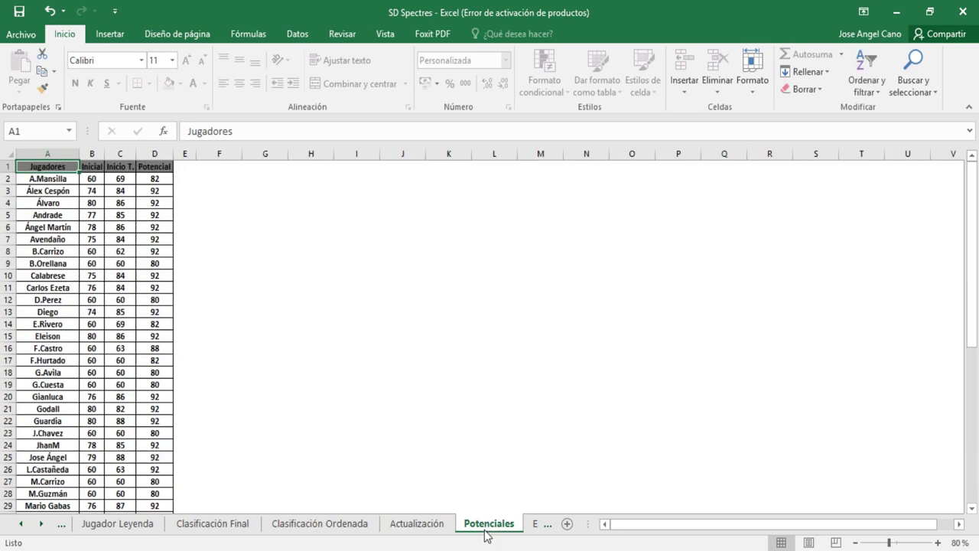
scroll(169, 226, "down", 8)
scroll(169, 225, "up", 8)
- Rename the Inicial header in B1 of the Potenciales sheet to Máximo
key("Right")
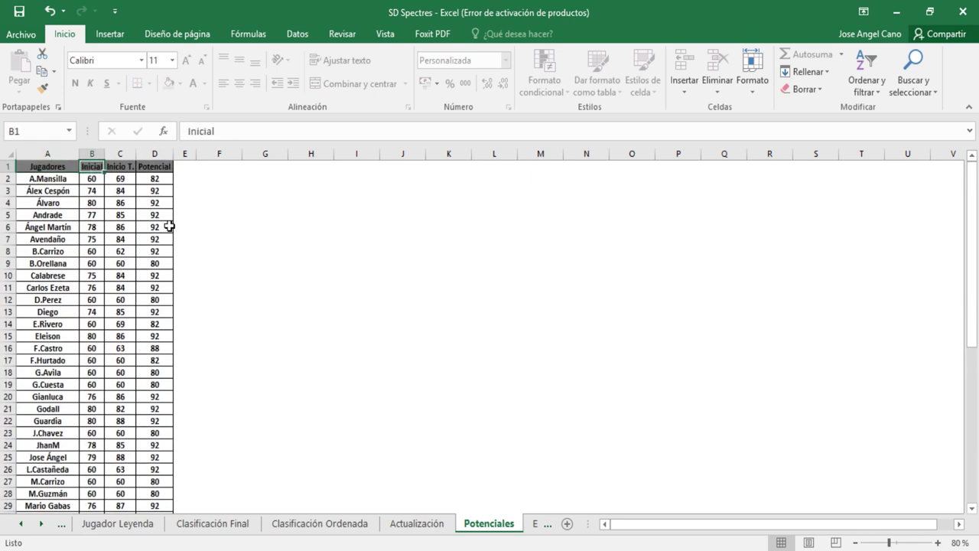
type("Má")
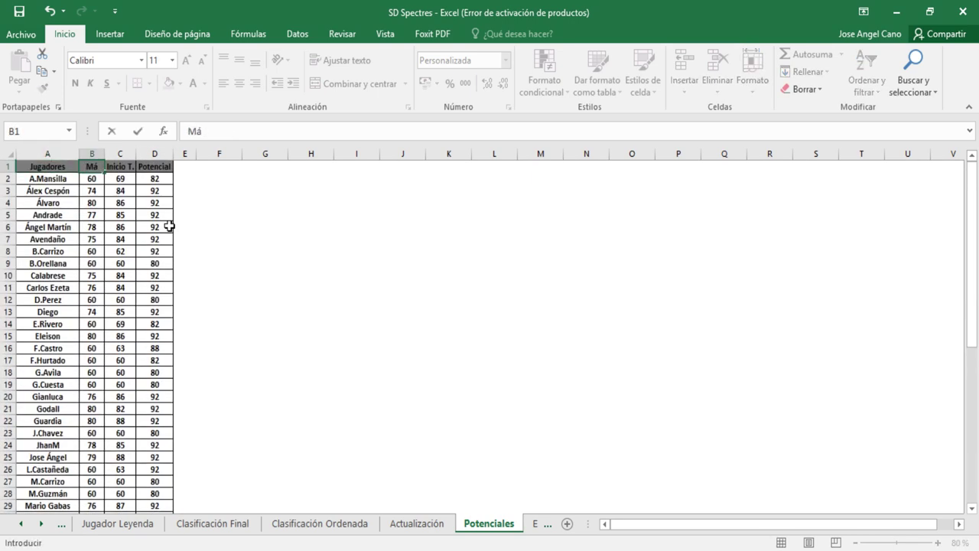
type("ximo")
key("Return")
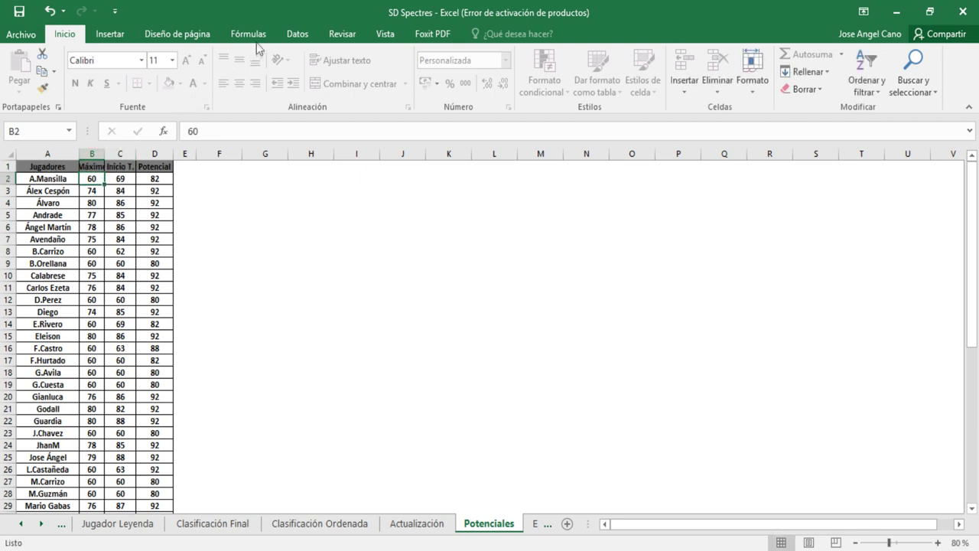
- Unprotect the sheet to autofit column B to its header, and protect it again with a blank password
left_click(342, 33)
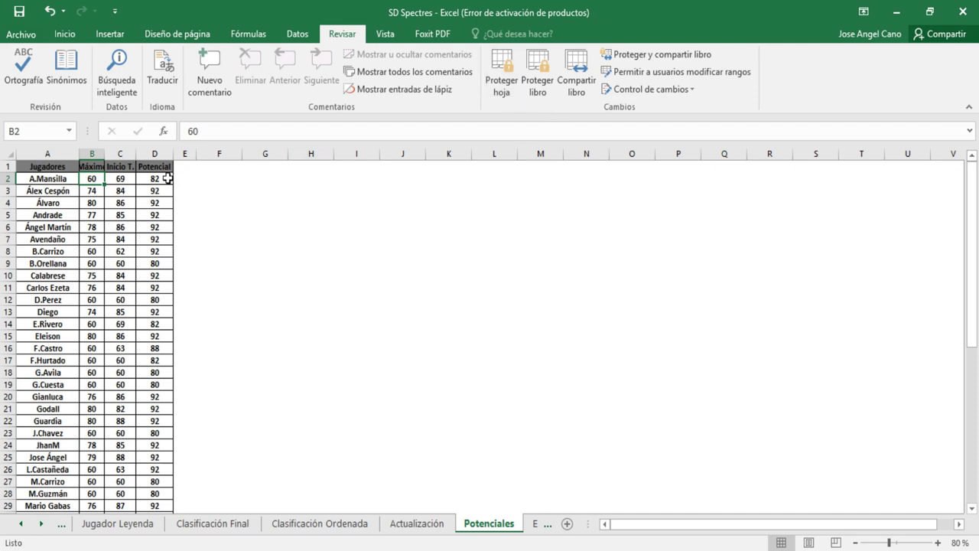
double_click(105, 154)
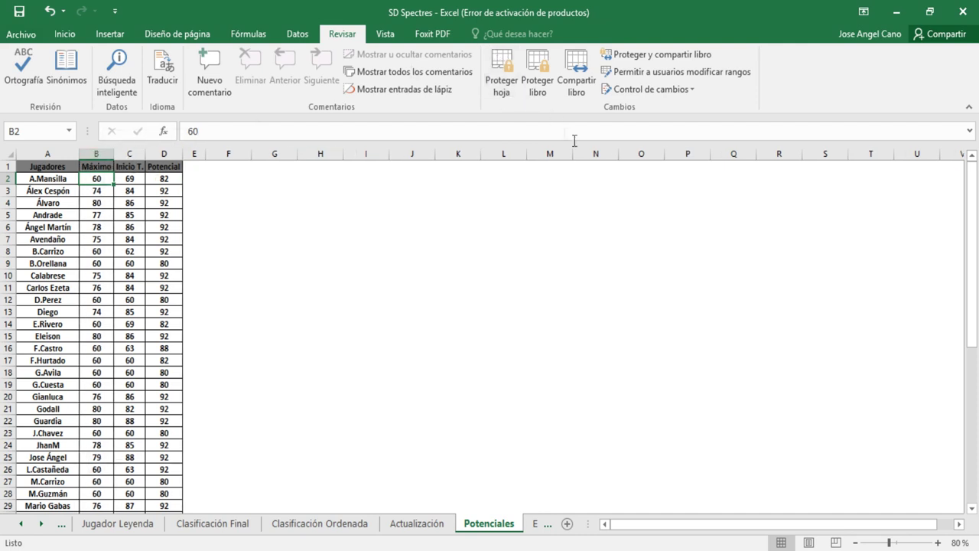
left_click(499, 82)
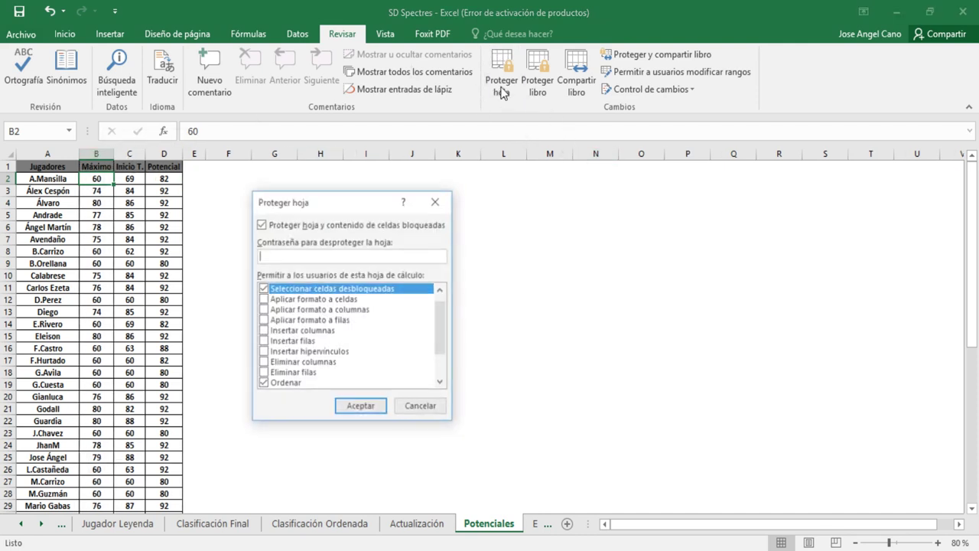
left_click(362, 404)
left_click(65, 34)
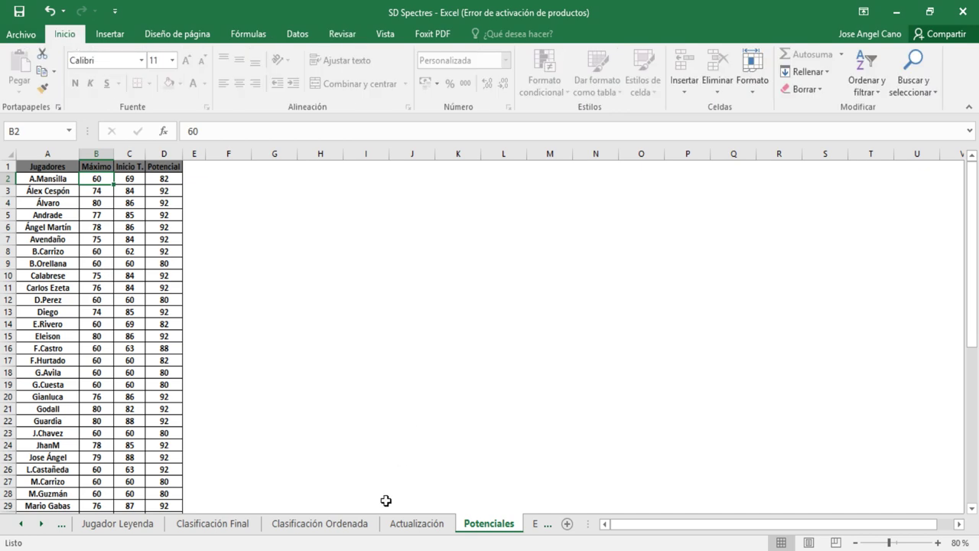
- Look over the per-season statistics sheets Estadísticas T1, Estadísticas T2 and Estadísticas T3
left_click(536, 524)
left_click(526, 526)
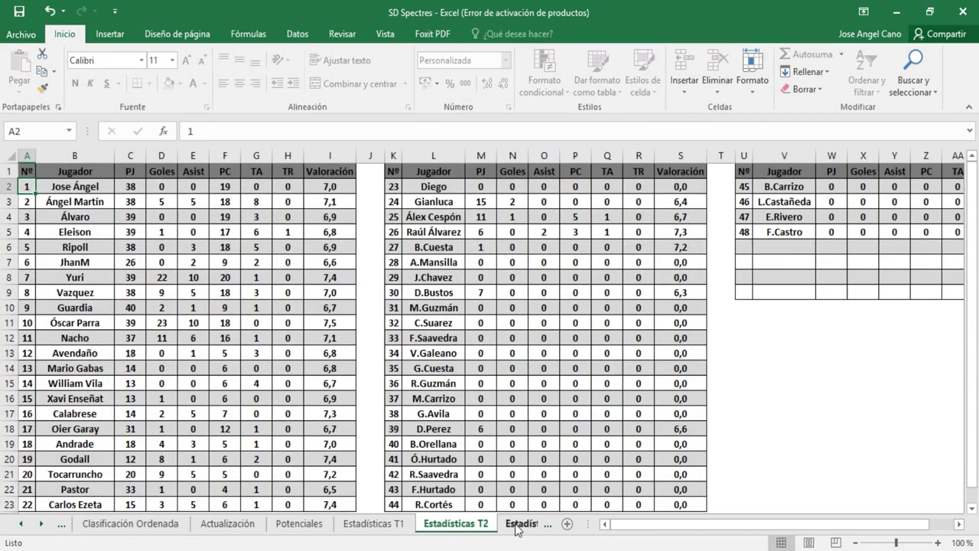
left_click(514, 526)
left_click(255, 525)
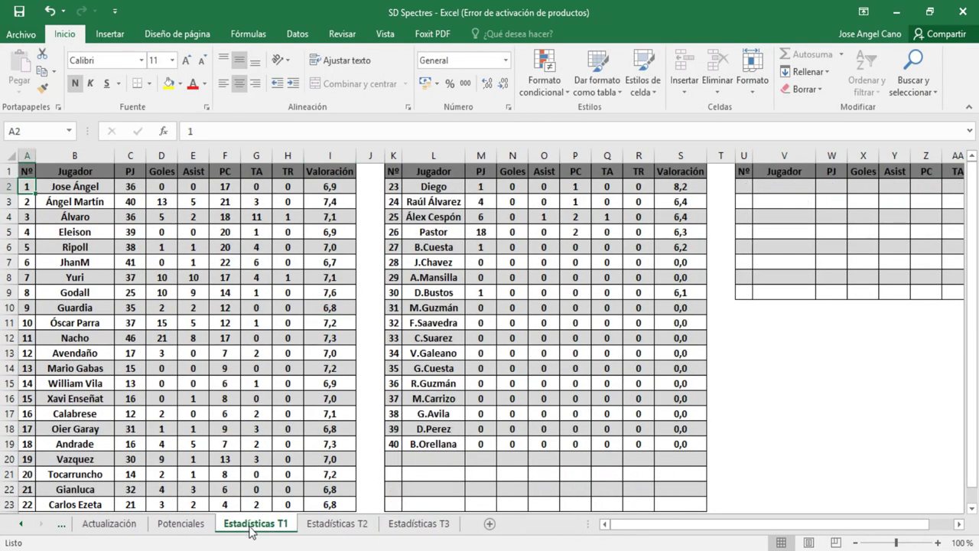
left_click(333, 526)
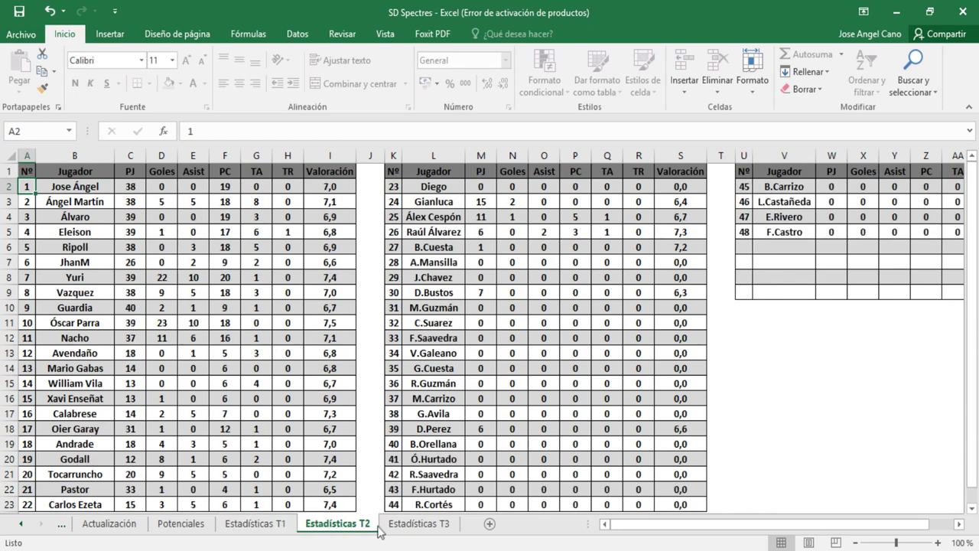
left_click(411, 526)
left_click(260, 526)
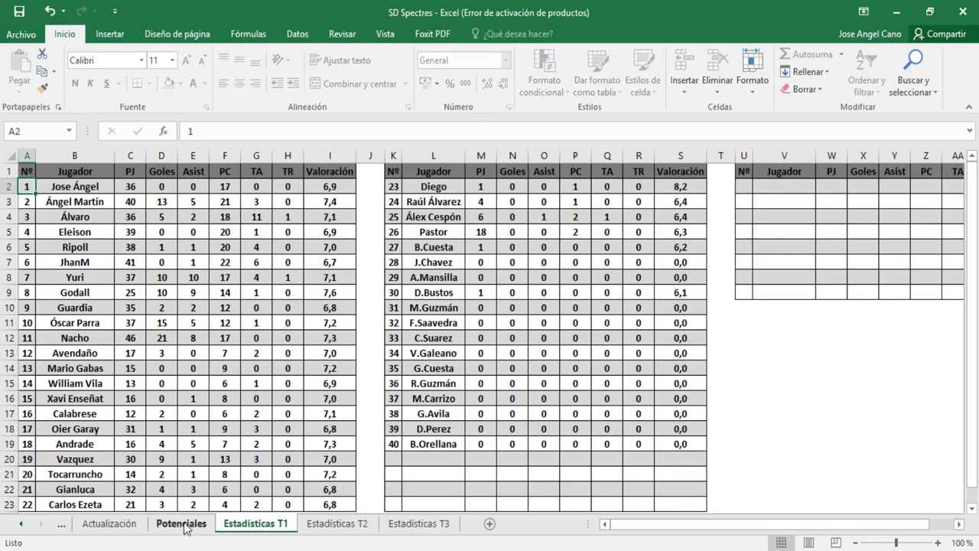
- Go back through the earlier sheets of SD Spectres to the Plantilla sheet
left_click(184, 526)
left_click(109, 525)
left_click(61, 524)
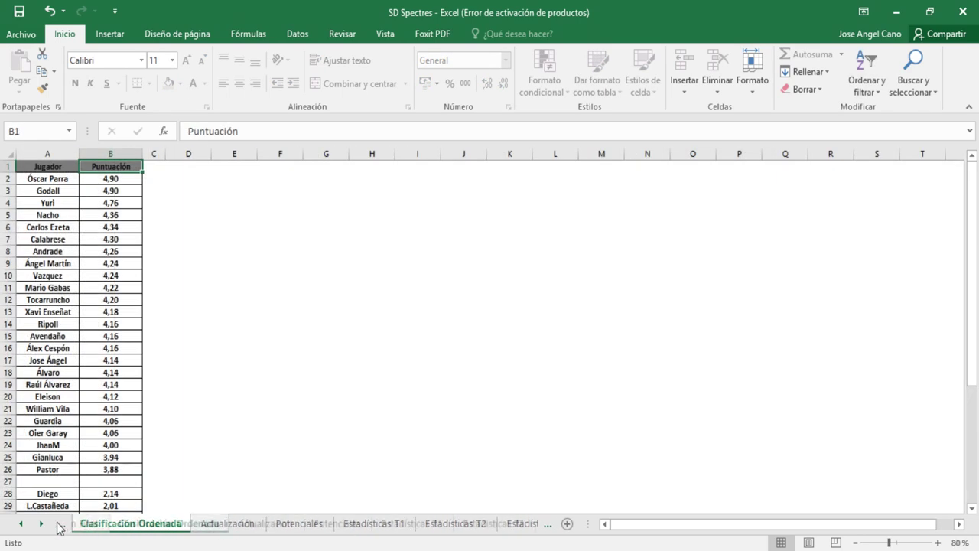
left_click(57, 527)
left_click(58, 527)
left_click(58, 526)
left_click(57, 526)
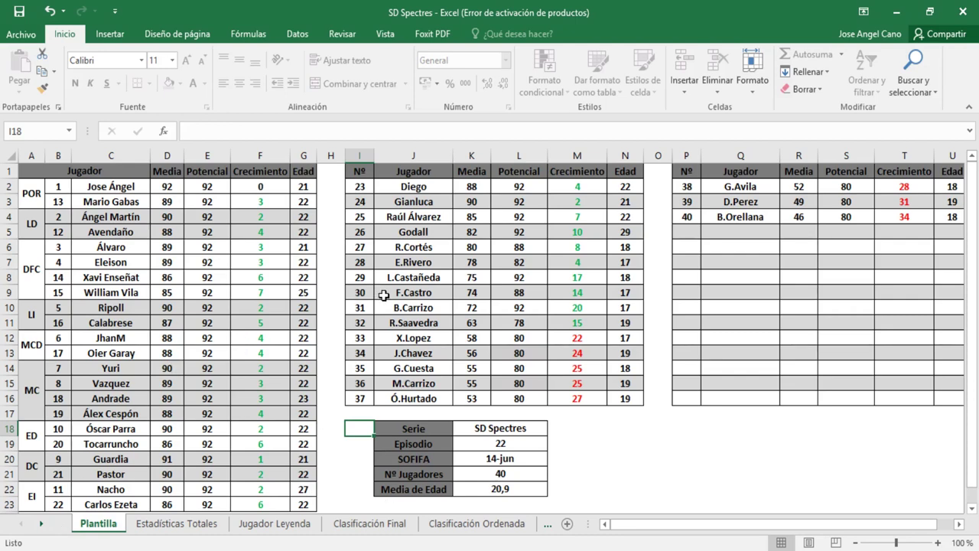
- Switch to the Potenciales MC workbook and examine growth cells G4, G7, M5, G10 and G14 on the Real Madrid sheet
left_click(471, 550)
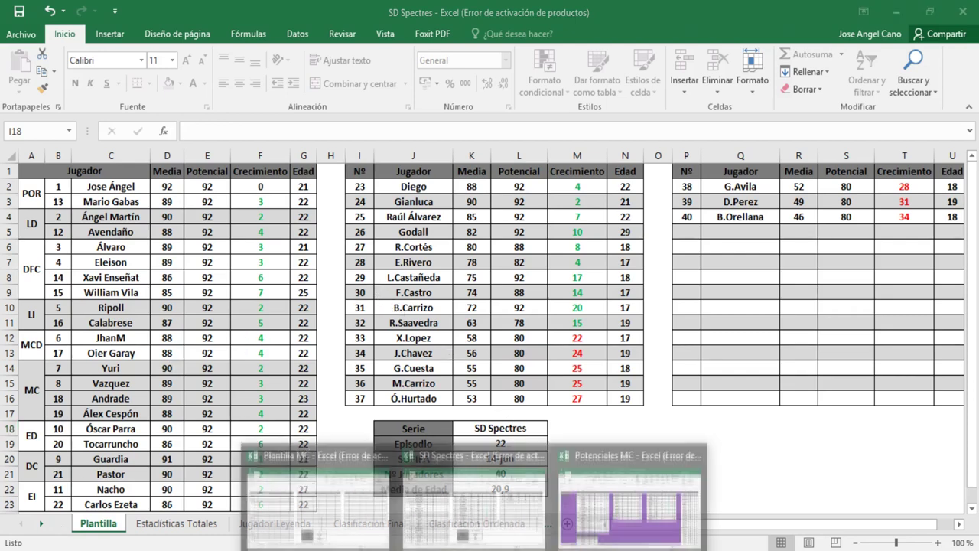
left_click(612, 518)
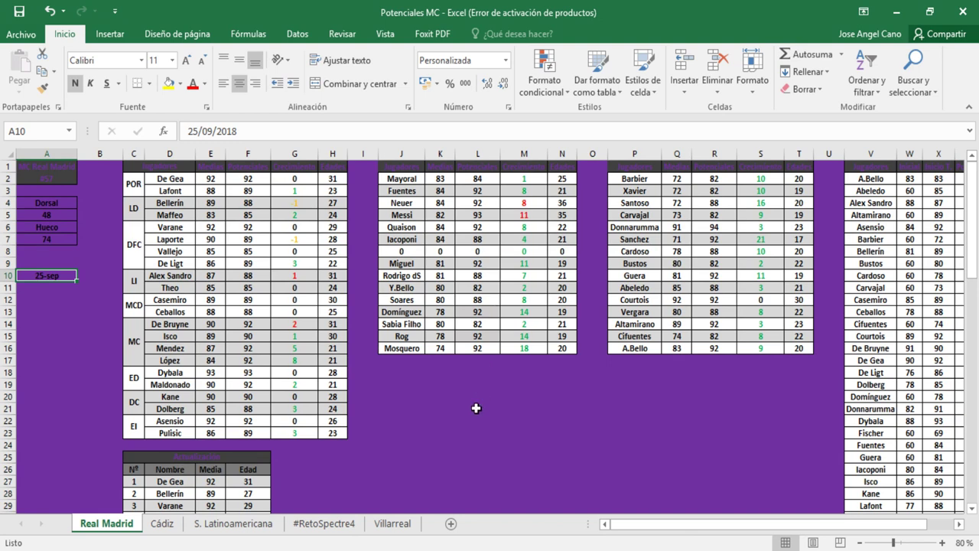
left_click(291, 202)
left_click(293, 239)
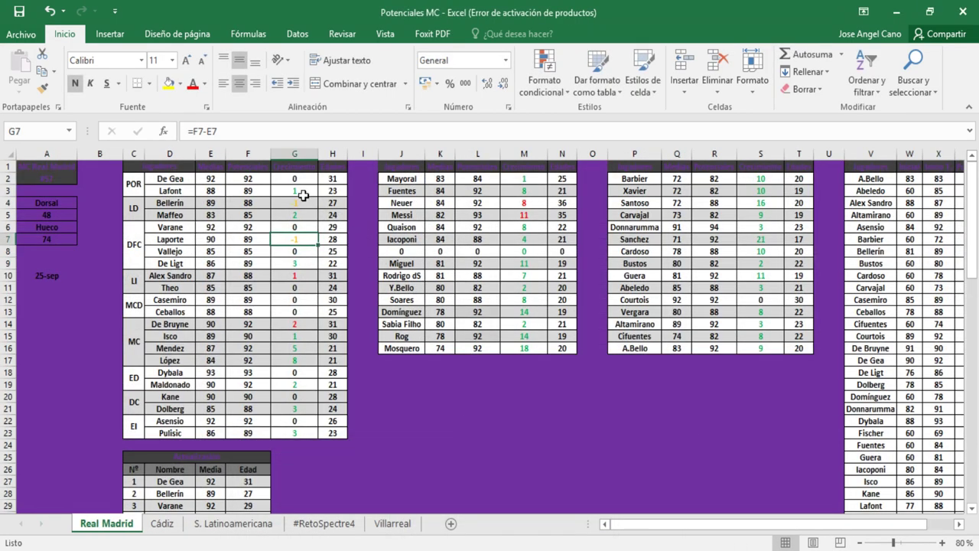
left_click(300, 203)
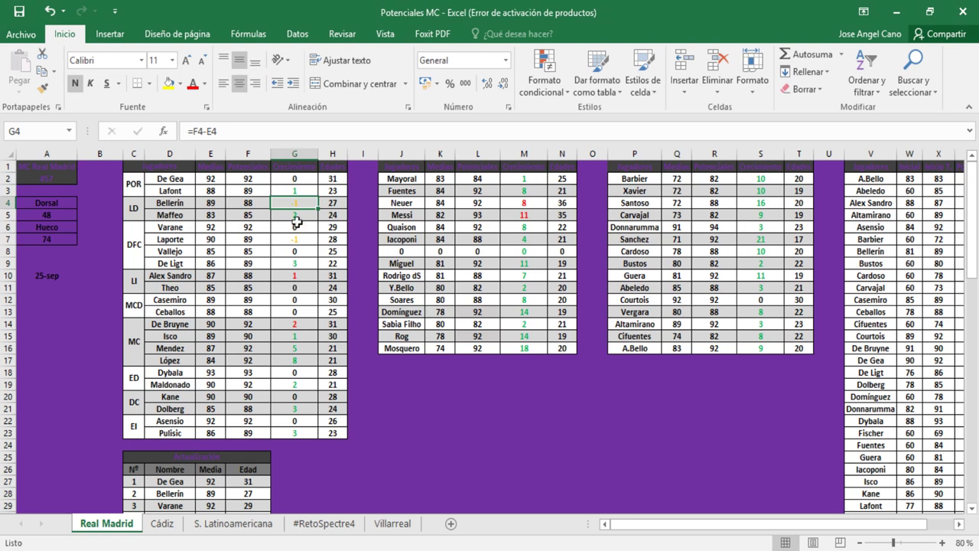
left_click(525, 215)
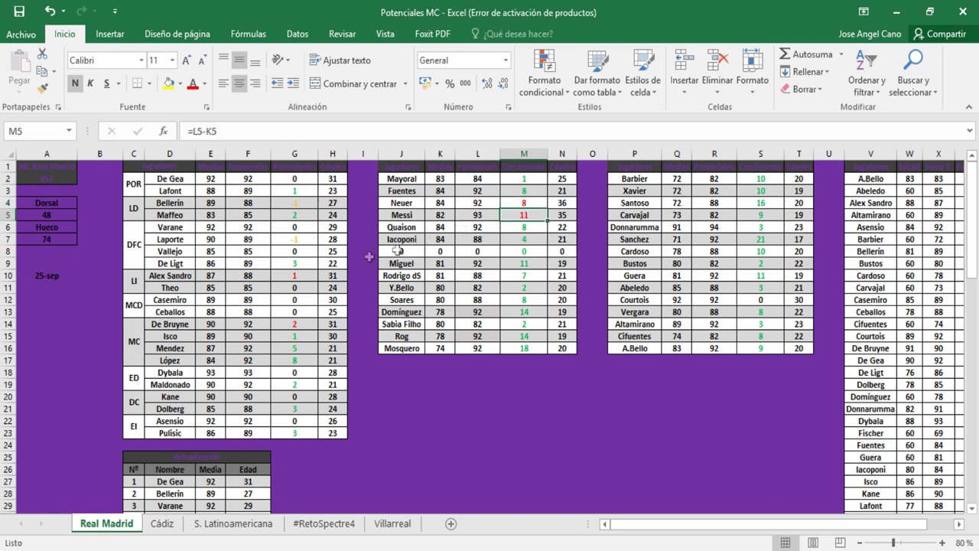
left_click(293, 275)
left_click(299, 322)
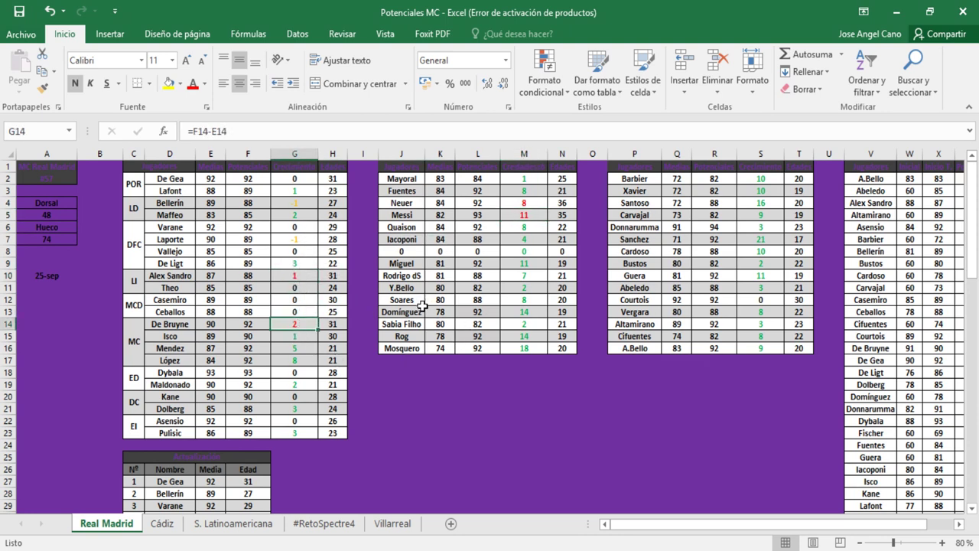
- Compare the age, Media and Potencial cells of the players in rows 15, 12 and 2 of the first squad table
left_click(329, 309)
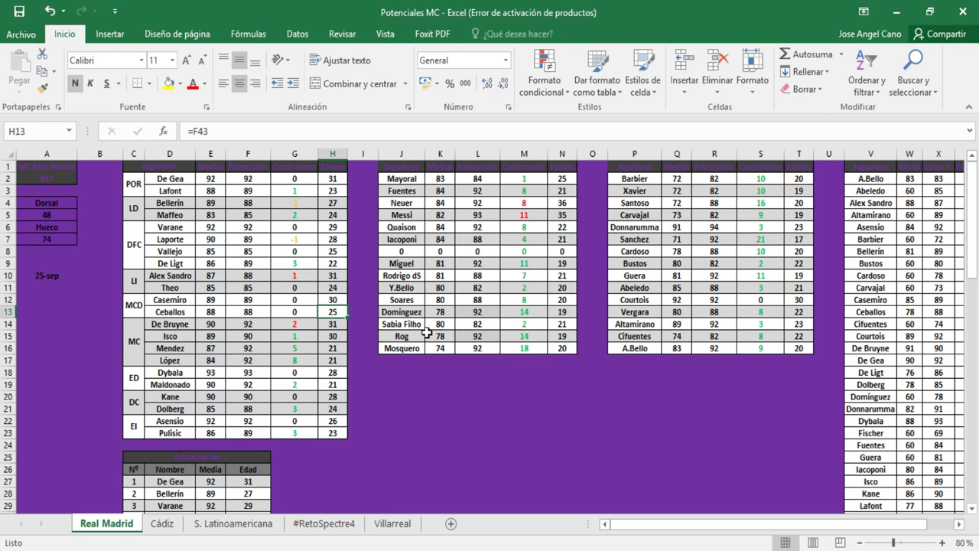
left_click(326, 334)
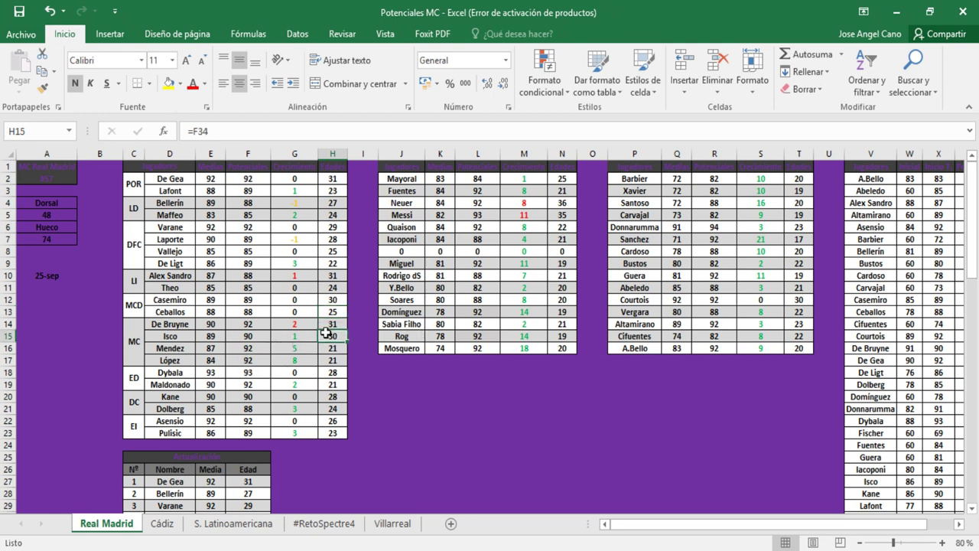
left_click(221, 335)
left_click(248, 336)
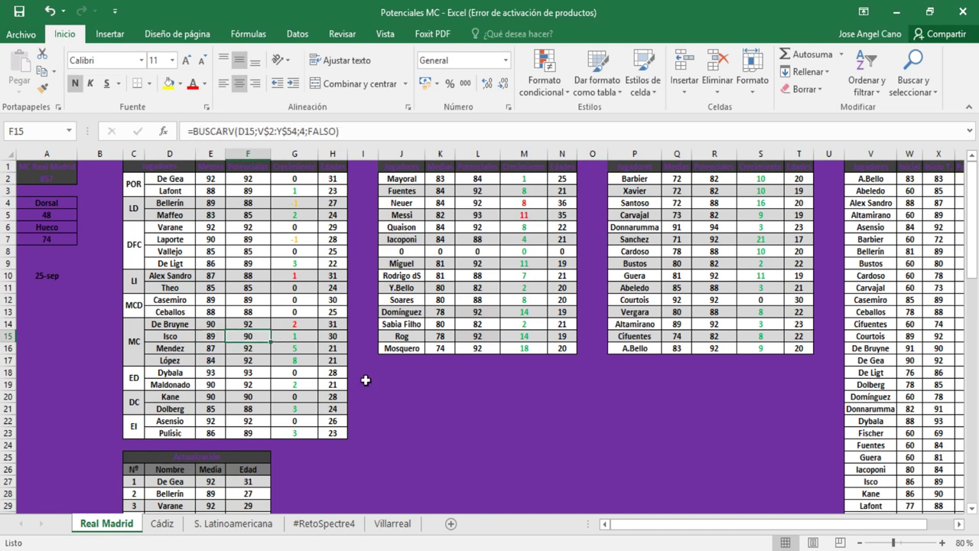
left_click(214, 337)
left_click(246, 337)
left_click(334, 302)
left_click(211, 300)
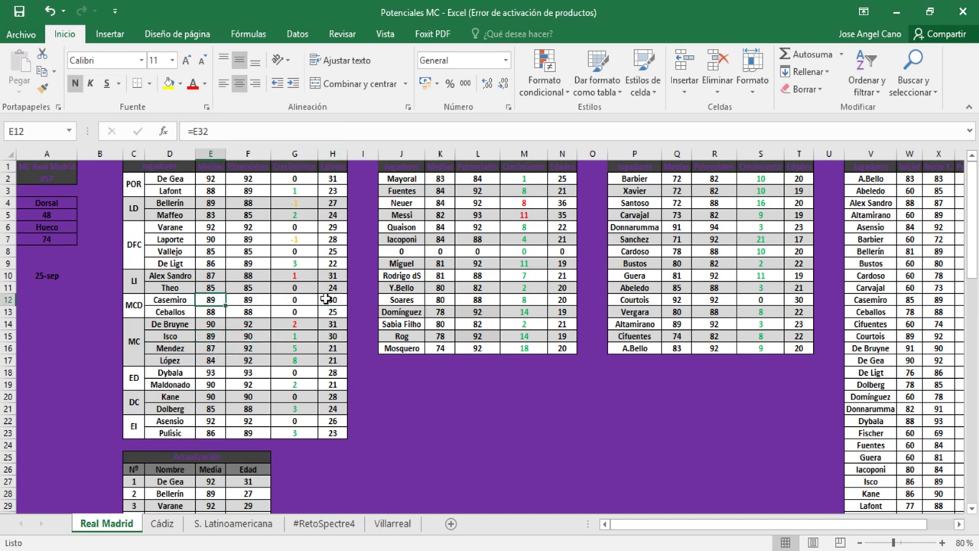
left_click(337, 179)
left_click(249, 178)
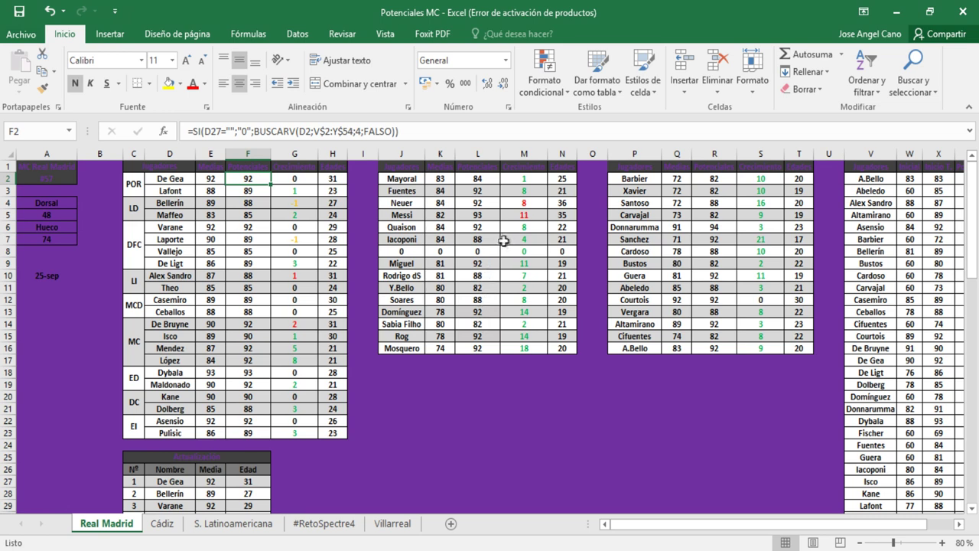
- Inspect the growth and potential formulas in M11 and L11, and check the date in A10
left_click(507, 287)
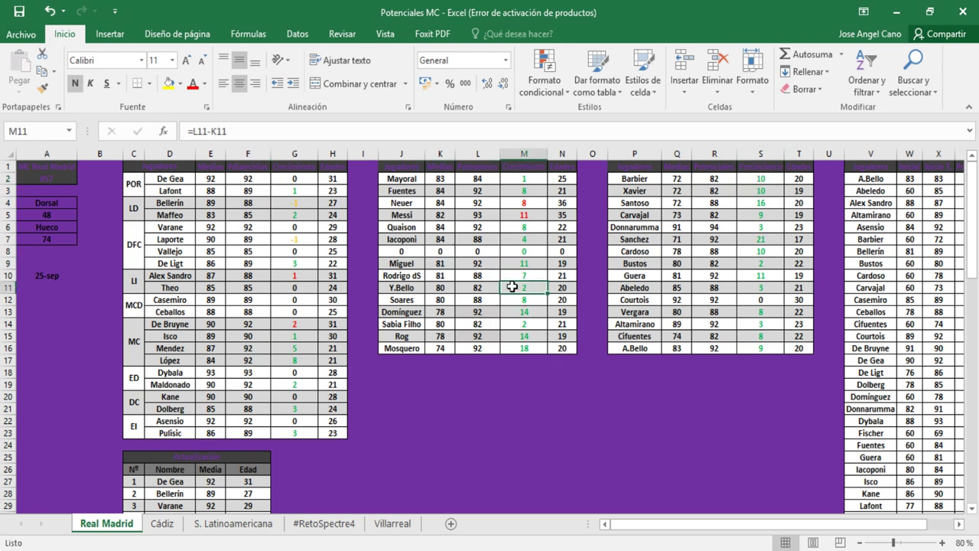
left_click(496, 288)
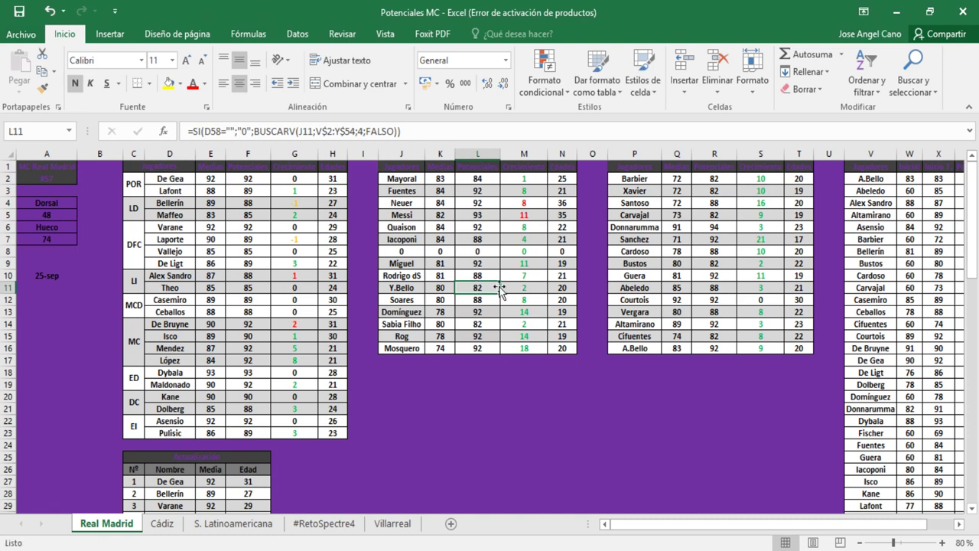
left_click(507, 287)
left_click(478, 288)
left_click(59, 276)
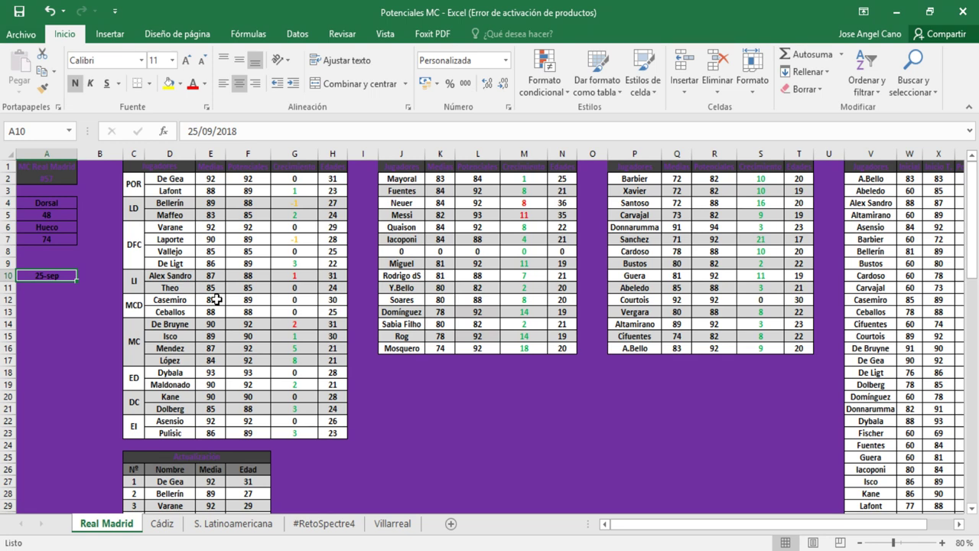
- Return to the SD Spectres workbook, and switch to OBS to activate the Cam scene
left_click(471, 549)
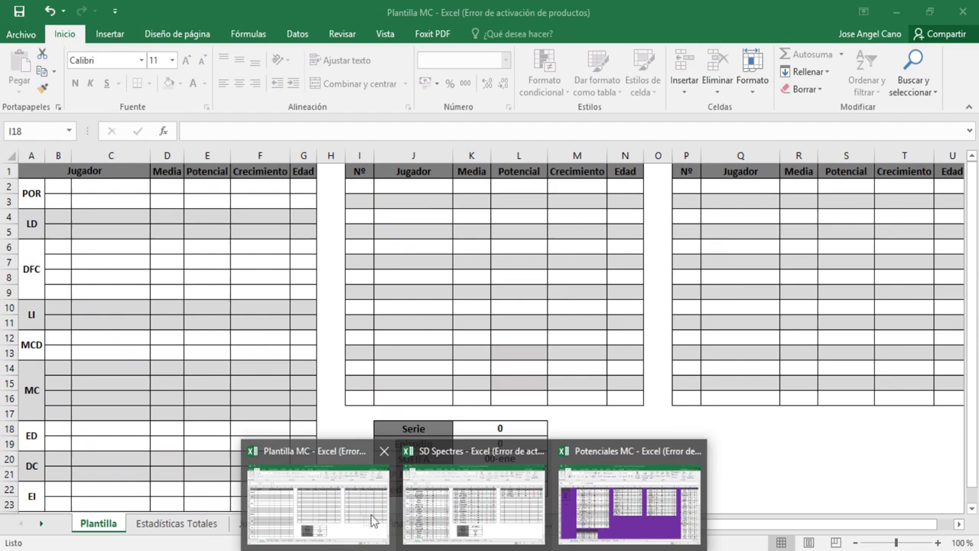
left_click(472, 501)
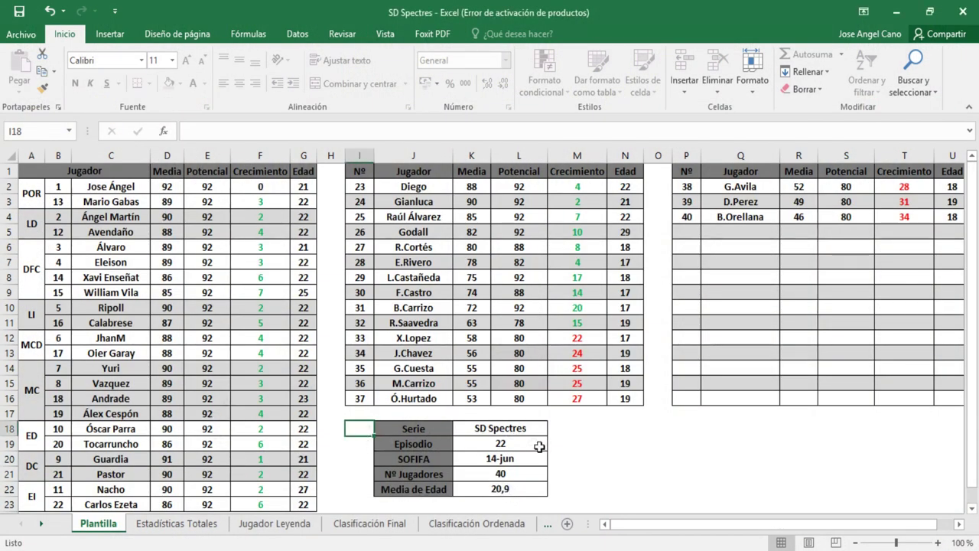
key("alt+Tab")
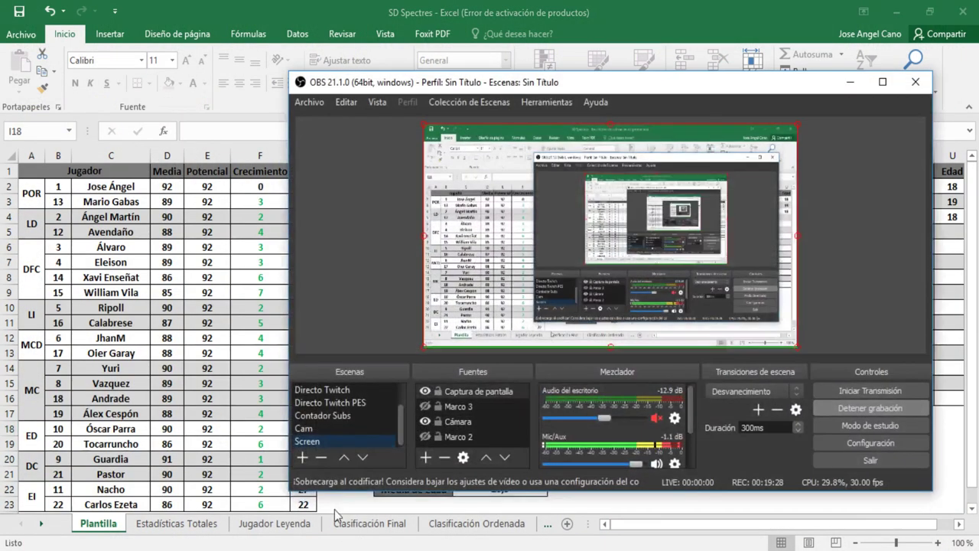
left_click(347, 432)
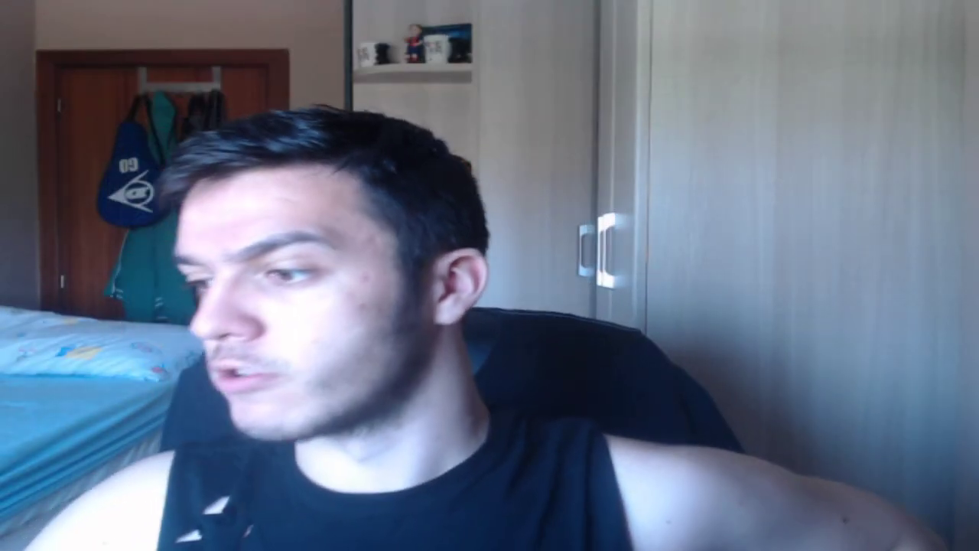